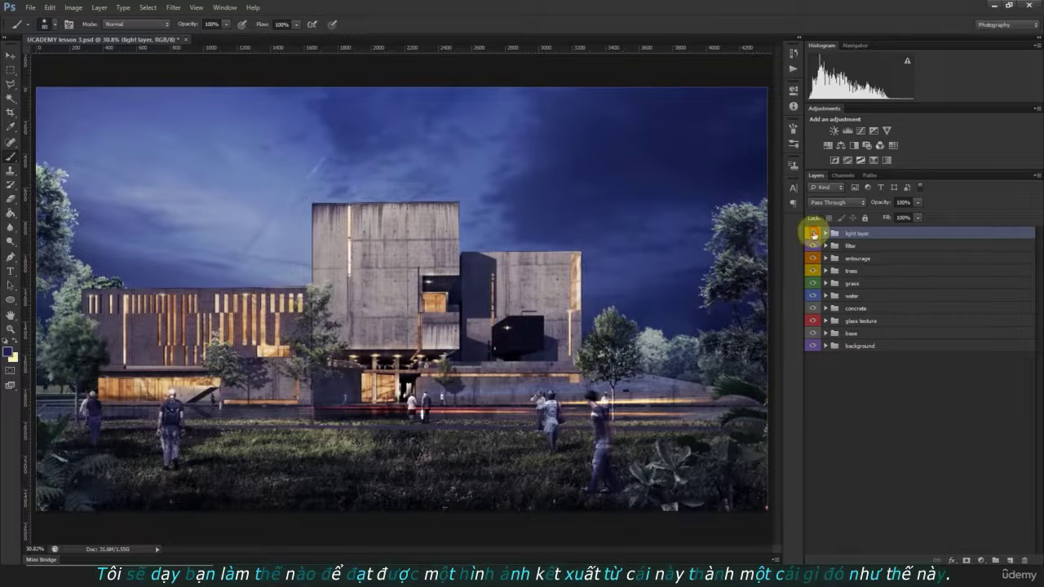
# Hide every layer group except base and show them all again to compare the raw render with the finished image.
pyautogui.moveTo(813, 234); pyautogui.dragTo(816, 339)
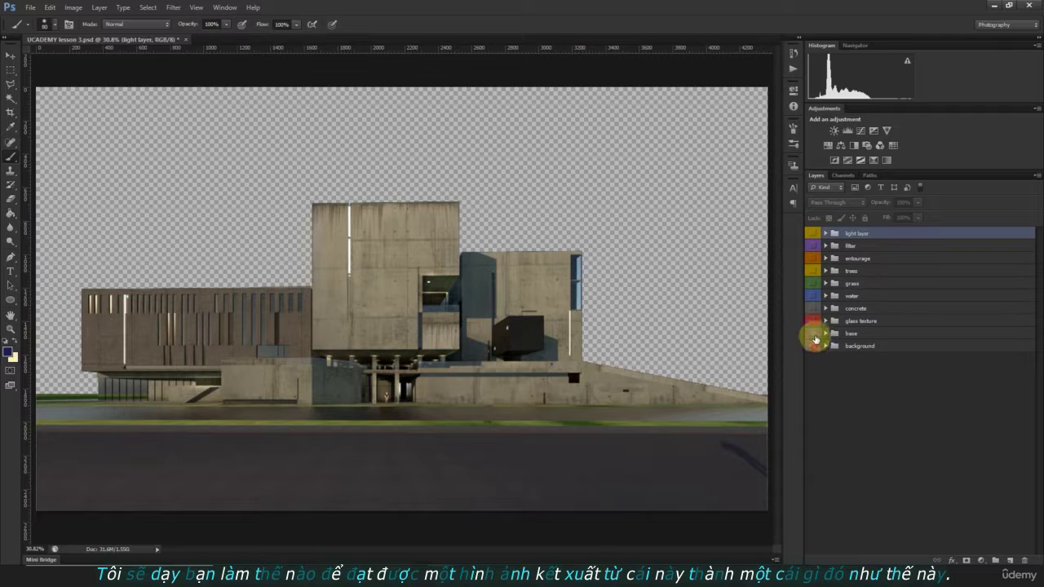
pyautogui.click(813, 234)
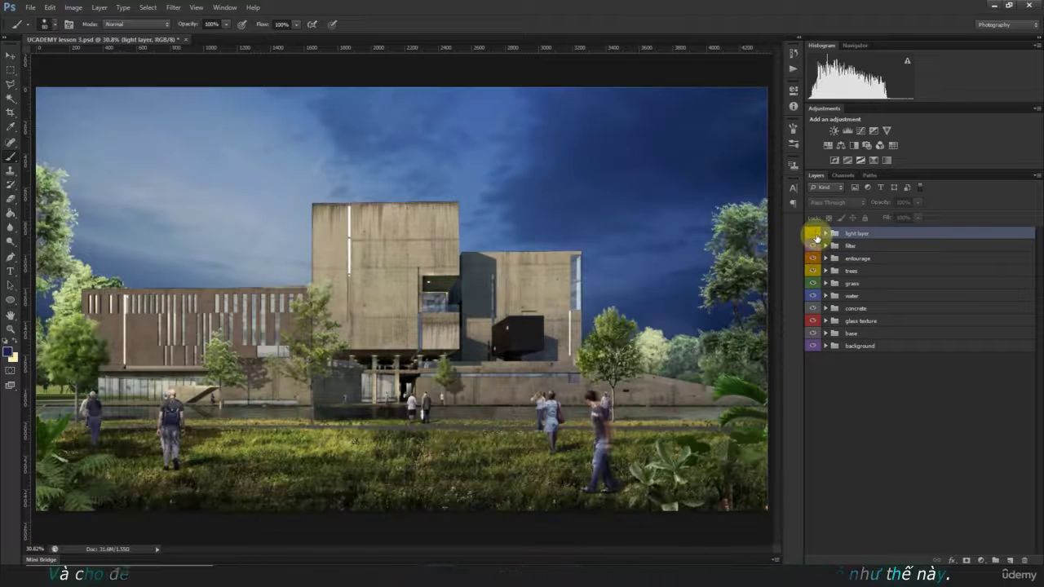
pyautogui.click(814, 234)
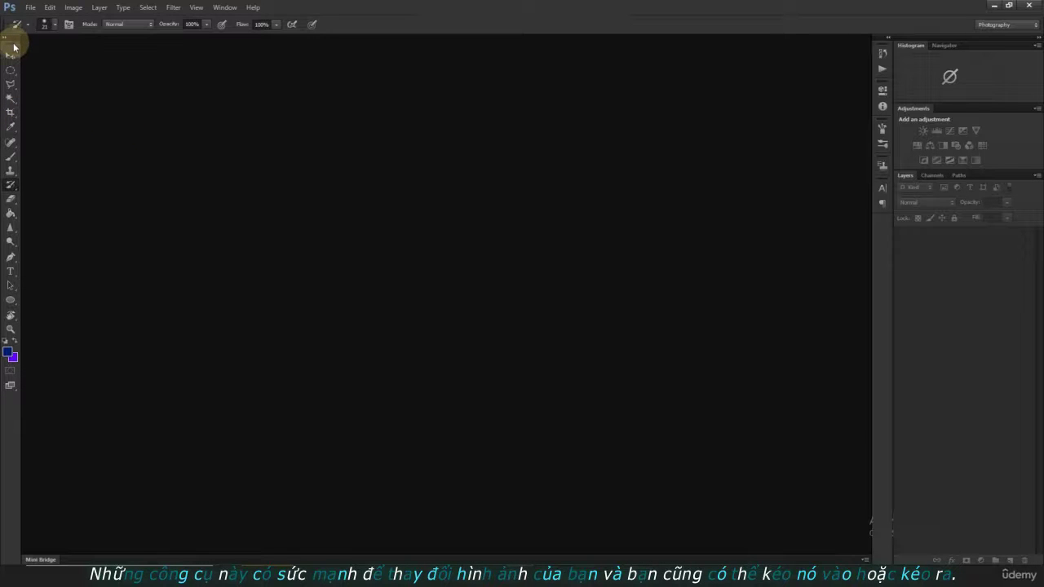
# Examine the options of the Move, Marquee, Lasso, Magic Wand, Crop, Eyedropper and Spot Healing Brush tools by activating each in turn.
pyautogui.moveTo(14, 45)
pyautogui.mouseDown()
pyautogui.moveTo(106, 51)
pyautogui.moveTo(2, 65)
pyautogui.moveTo(174, 96)
pyautogui.moveTo(11, 28)
pyautogui.moveTo(10, 49)
pyautogui.moveTo(23, 57)
pyautogui.moveTo(9, 44)
pyautogui.moveTo(6, 65)
pyautogui.moveTo(8, 49)
pyautogui.mouseUp()
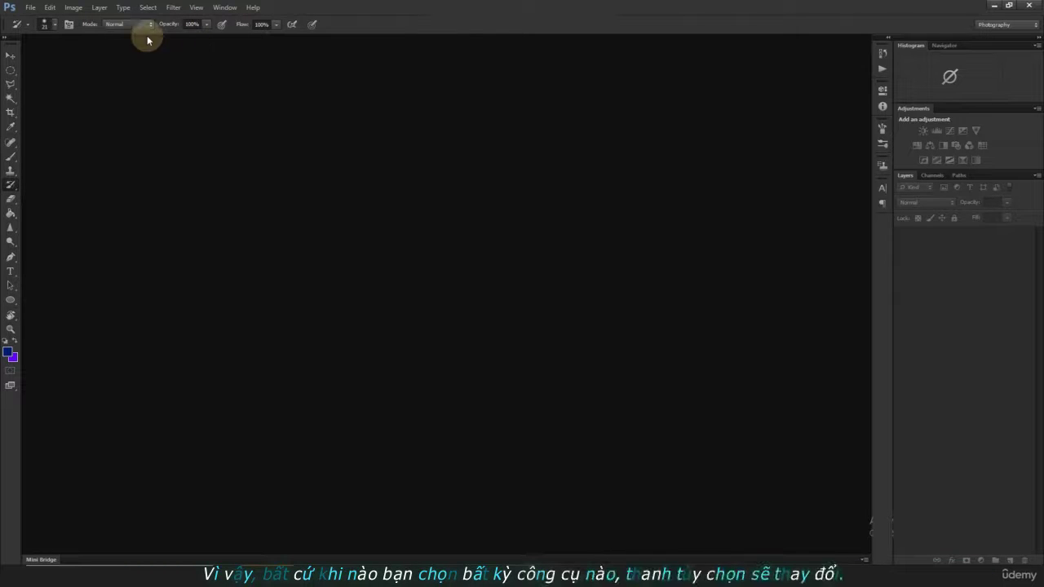
pyautogui.click(15, 55)
pyautogui.click(11, 71)
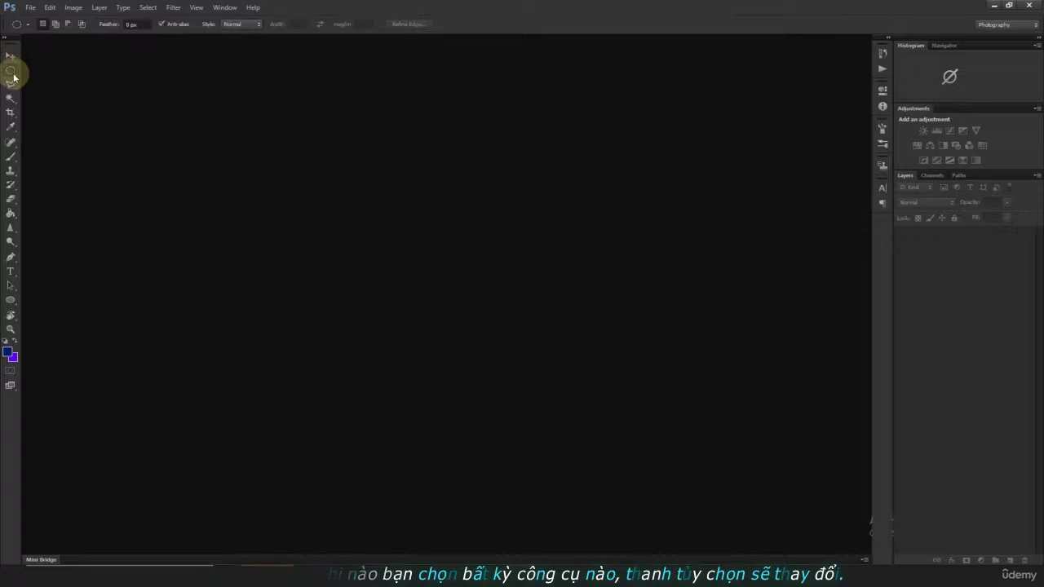
pyautogui.click(12, 85)
pyautogui.click(11, 98)
pyautogui.click(10, 113)
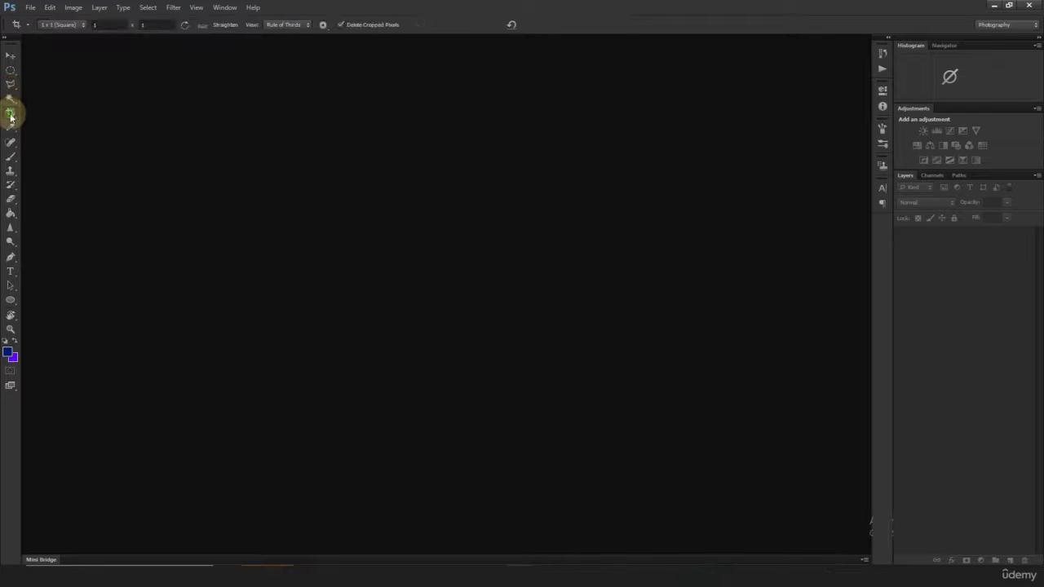
pyautogui.click(10, 129)
pyautogui.click(11, 142)
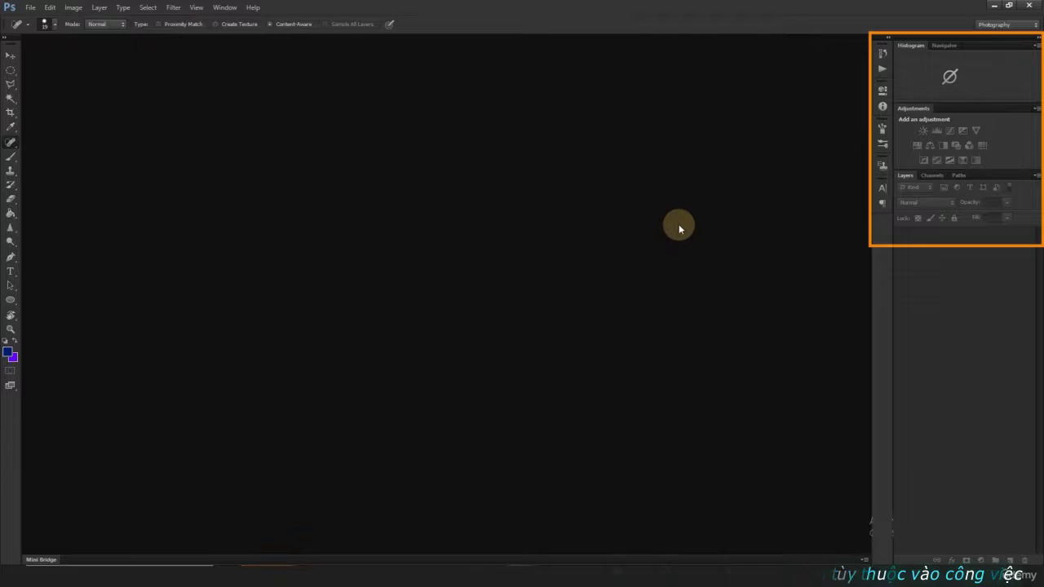
# Try out the Essentials workspace, followed by the Painting workspace.
pyautogui.click(988, 28)
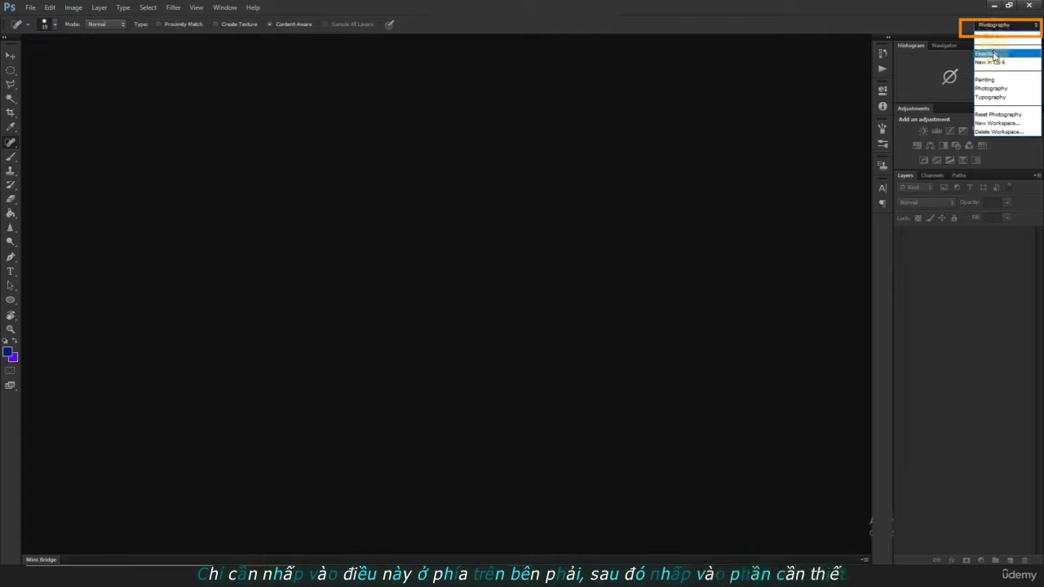
pyautogui.click(994, 54)
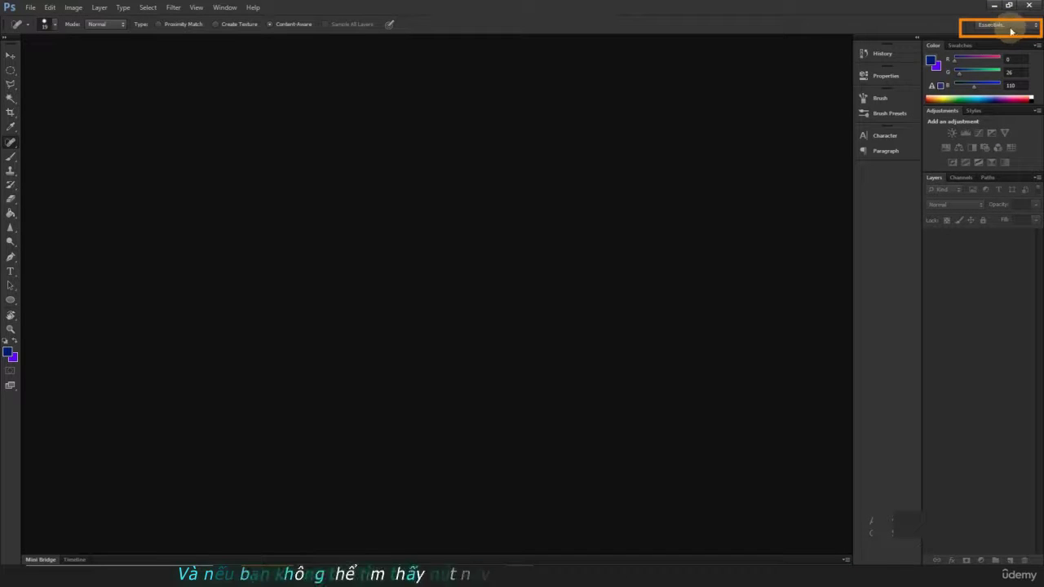
pyautogui.click(235, 8)
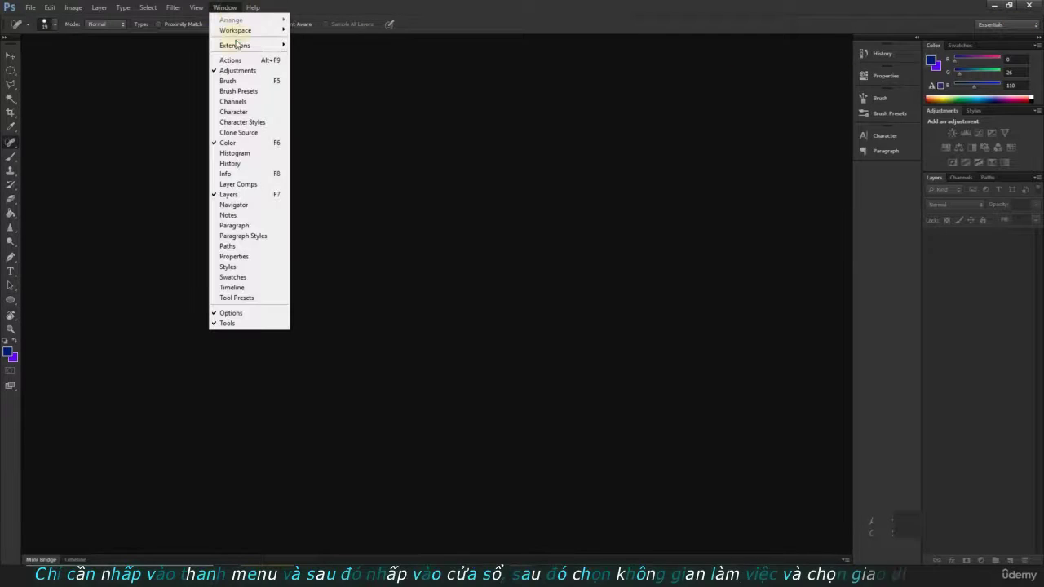
pyautogui.moveTo(244, 34)
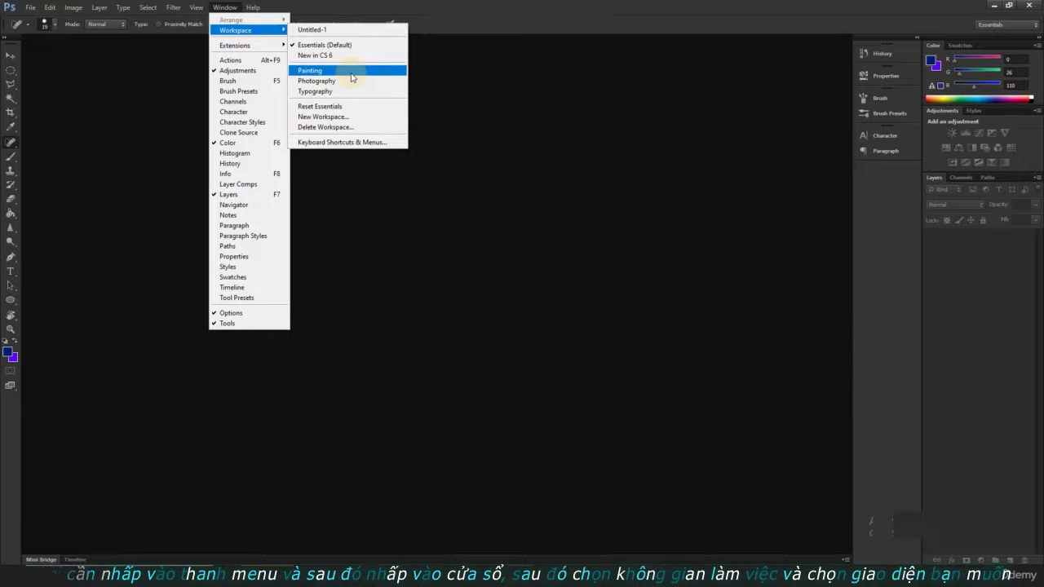
pyautogui.click(352, 77)
# Switch the workspace to Photography.
pyautogui.click(227, 8)
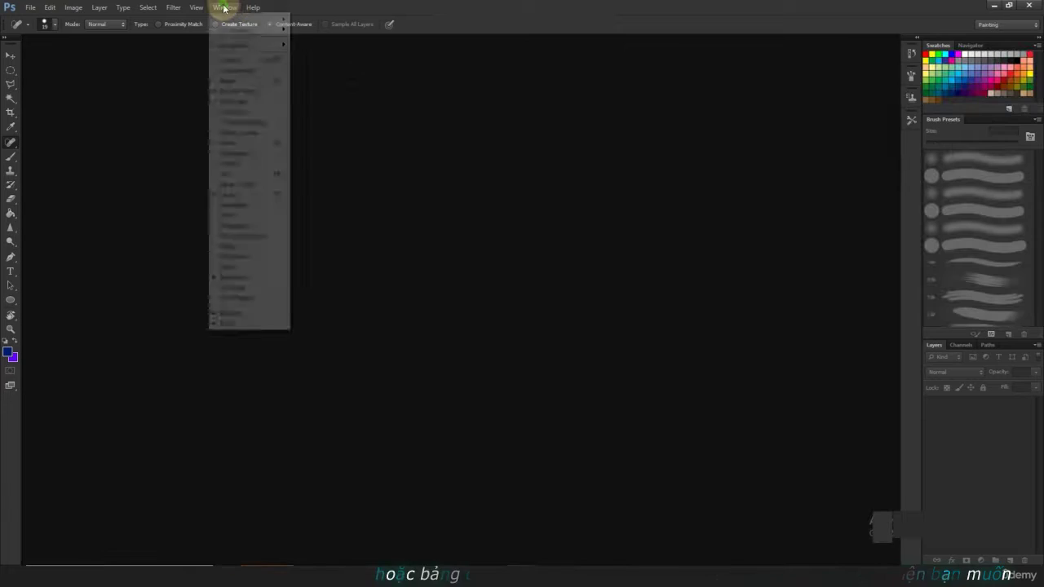
pyautogui.moveTo(235, 31)
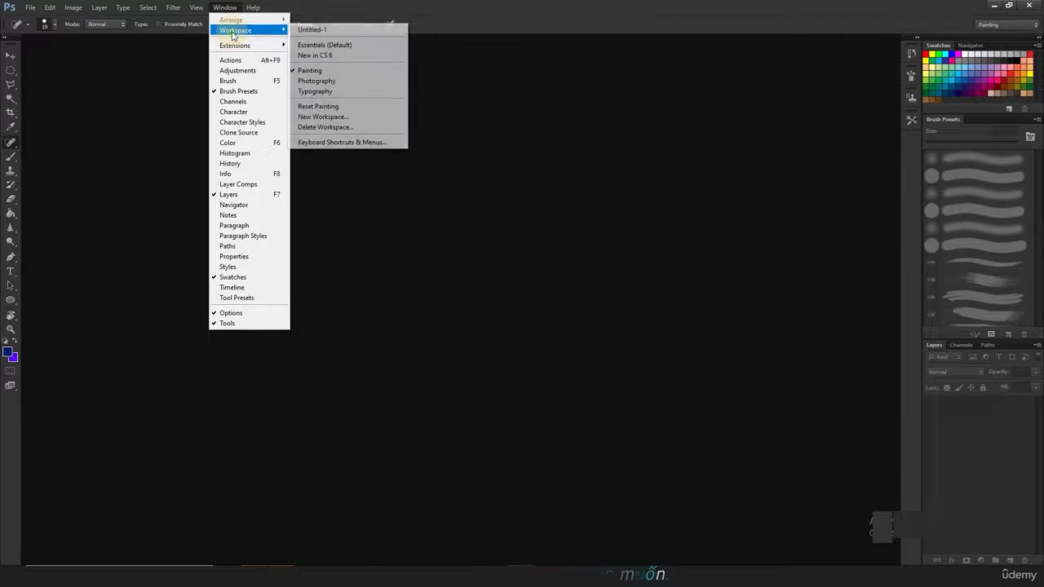
pyautogui.click(352, 78)
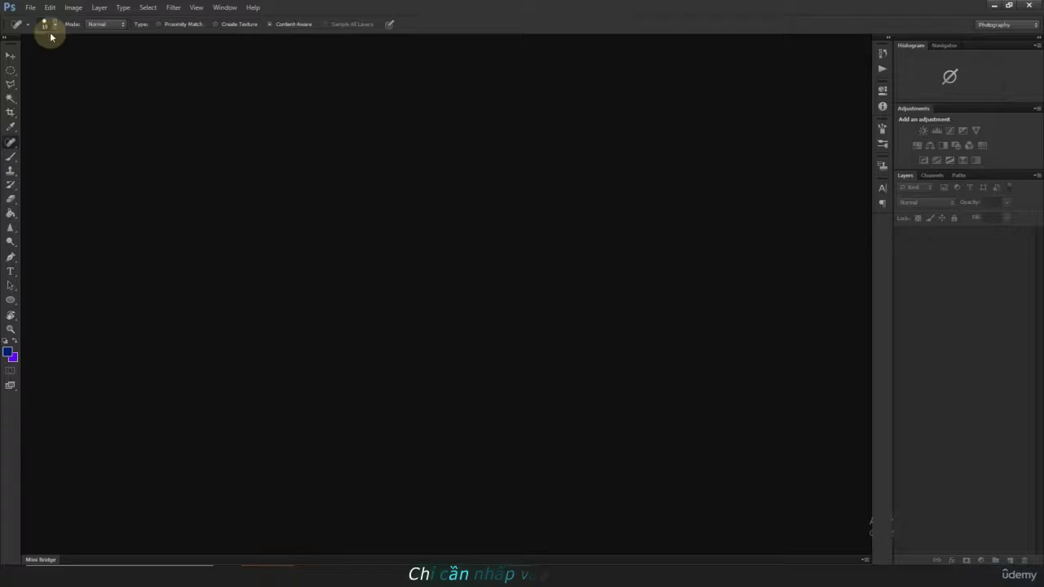
# Preview the lighter color themes in the Interface preferences and set the color theme to the darkest option.
pyautogui.click(51, 8)
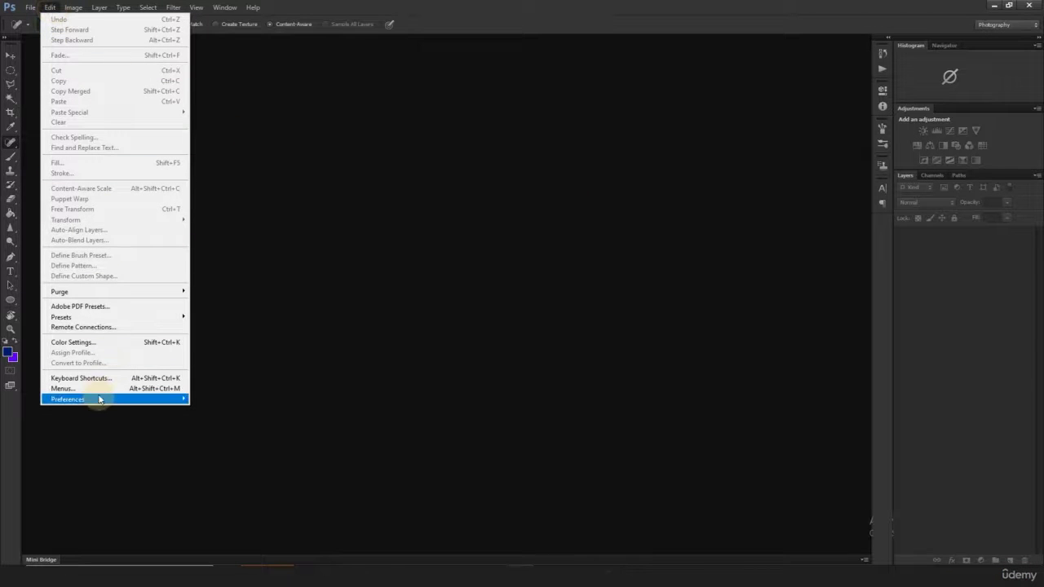
pyautogui.moveTo(100, 400)
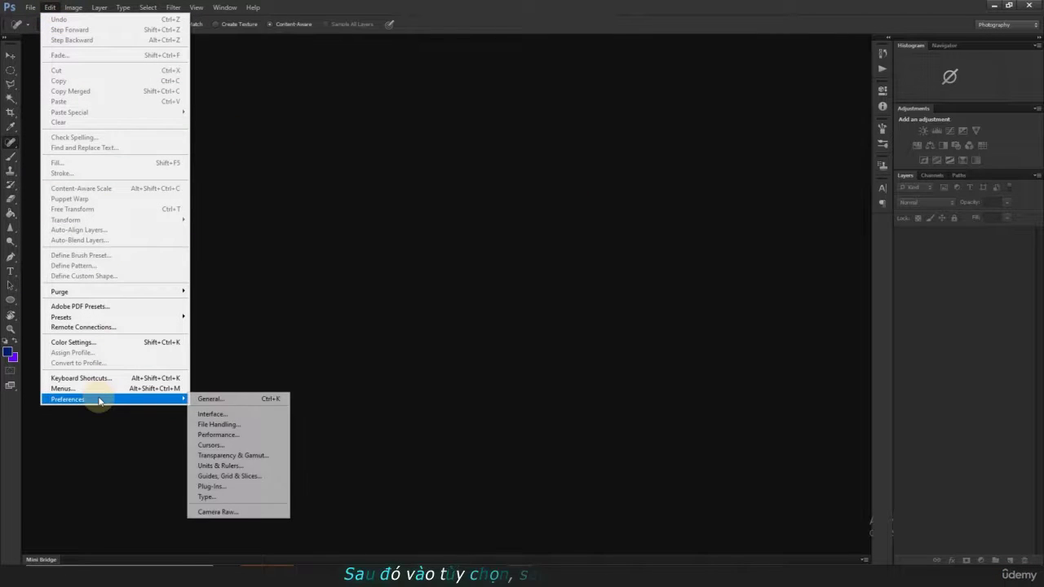
pyautogui.click(235, 416)
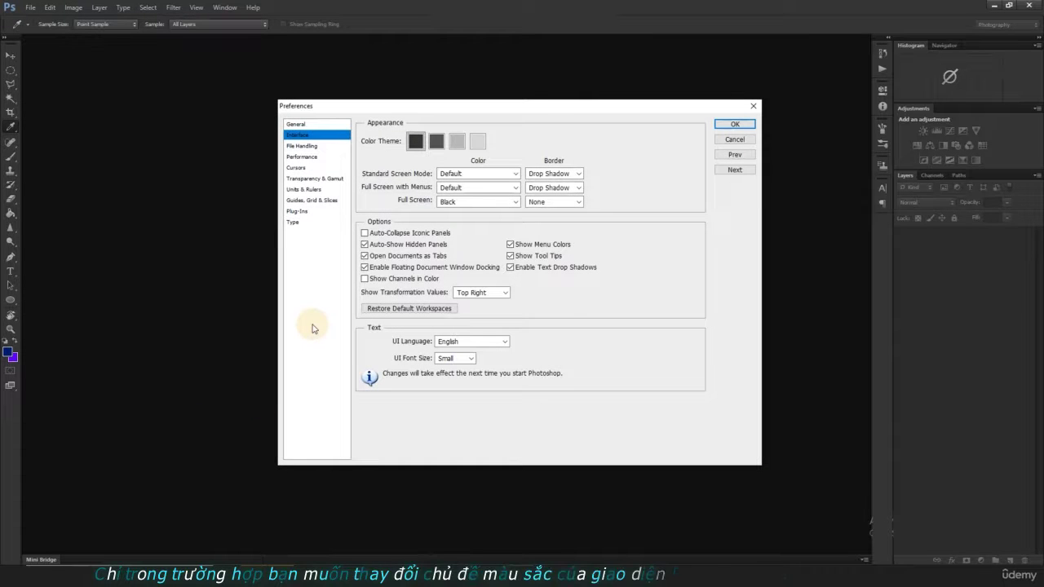
pyautogui.click(437, 143)
pyautogui.click(457, 143)
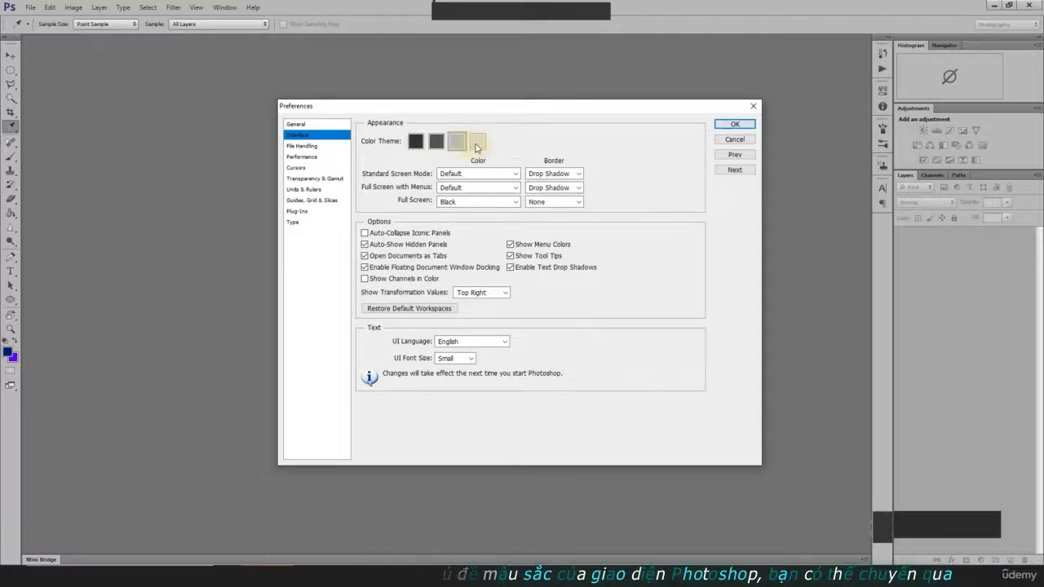
pyautogui.click(473, 143)
pyautogui.click(437, 142)
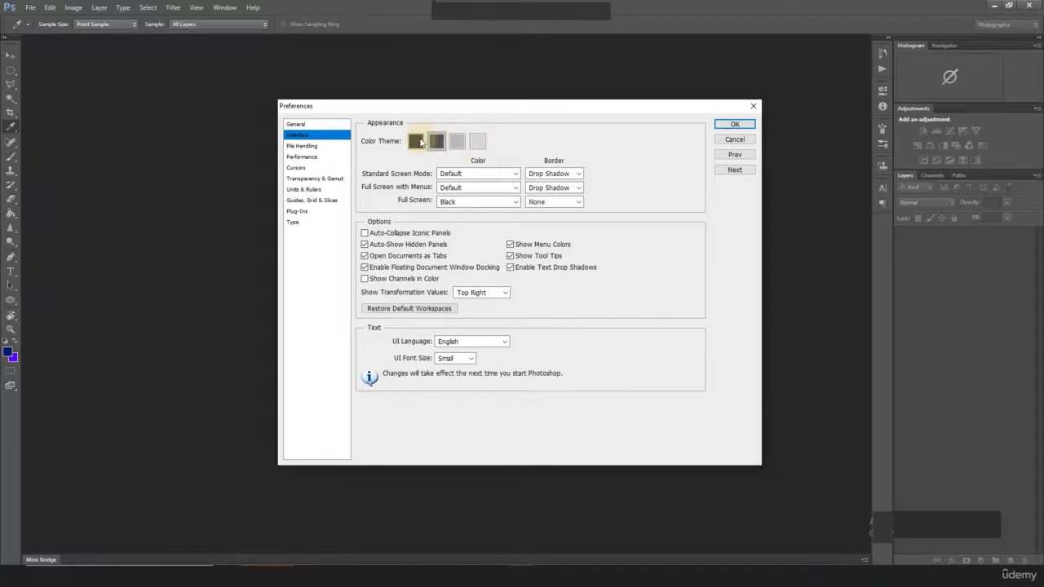
pyautogui.click(417, 142)
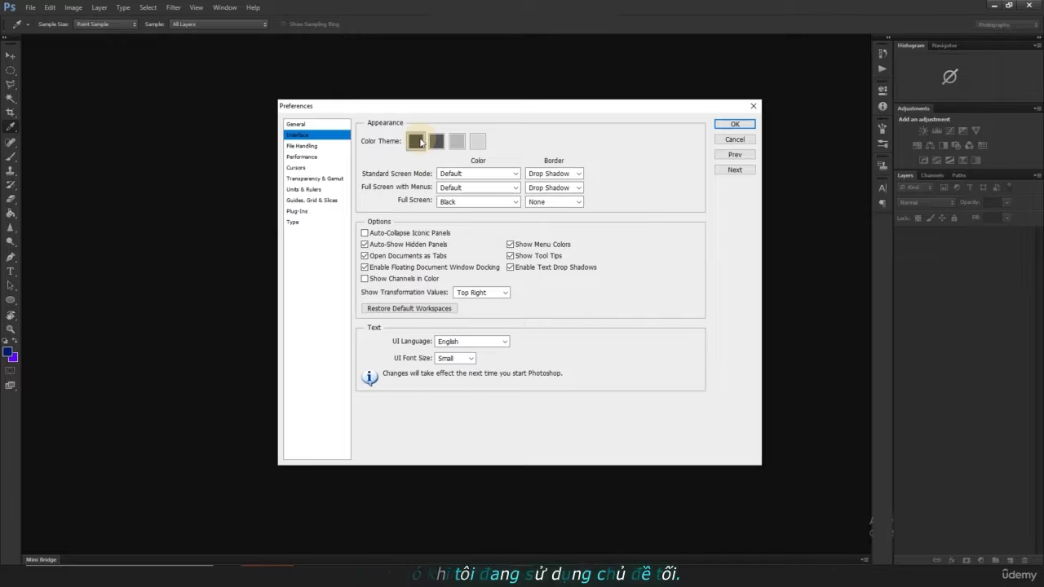
# In the Performance preferences, set the memory usage to 8654 MB and the history states to 99, and apply the settings.
pyautogui.click(303, 157)
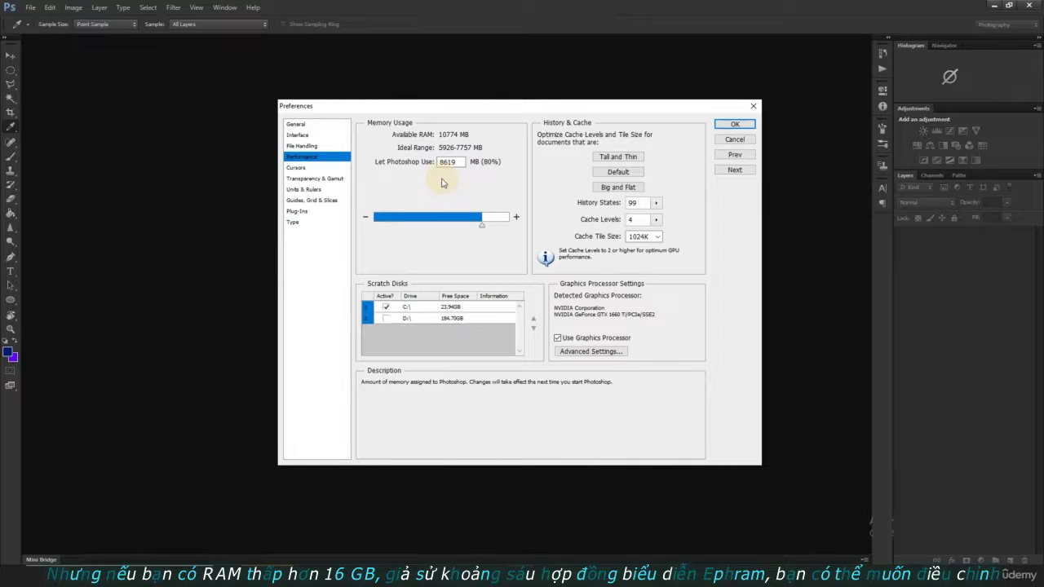
pyautogui.moveTo(481, 219)
pyautogui.mouseDown()
pyautogui.moveTo(454, 224)
pyautogui.moveTo(482, 227)
pyautogui.mouseUp()
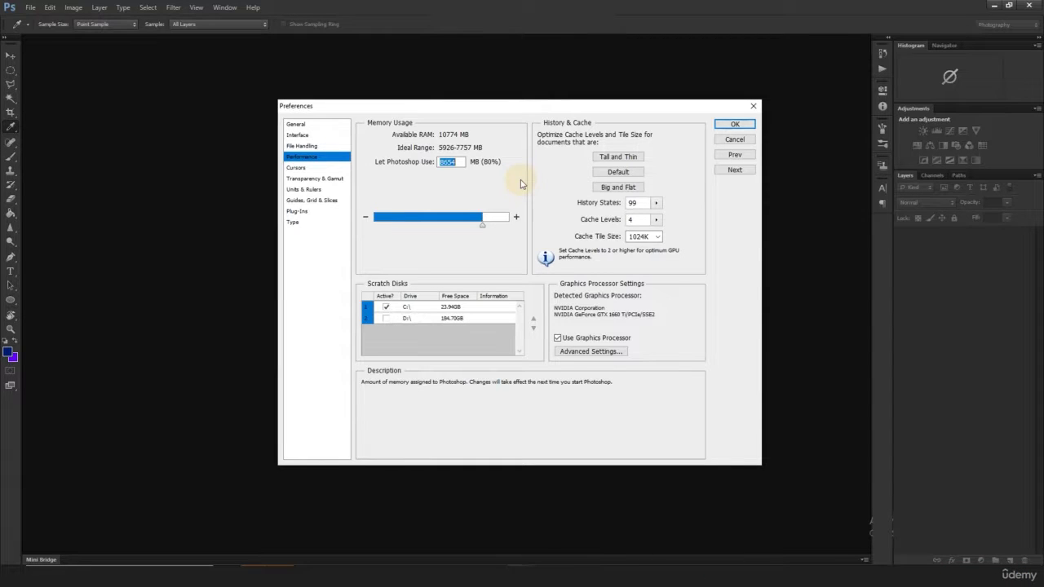
pyautogui.moveTo(644, 200)
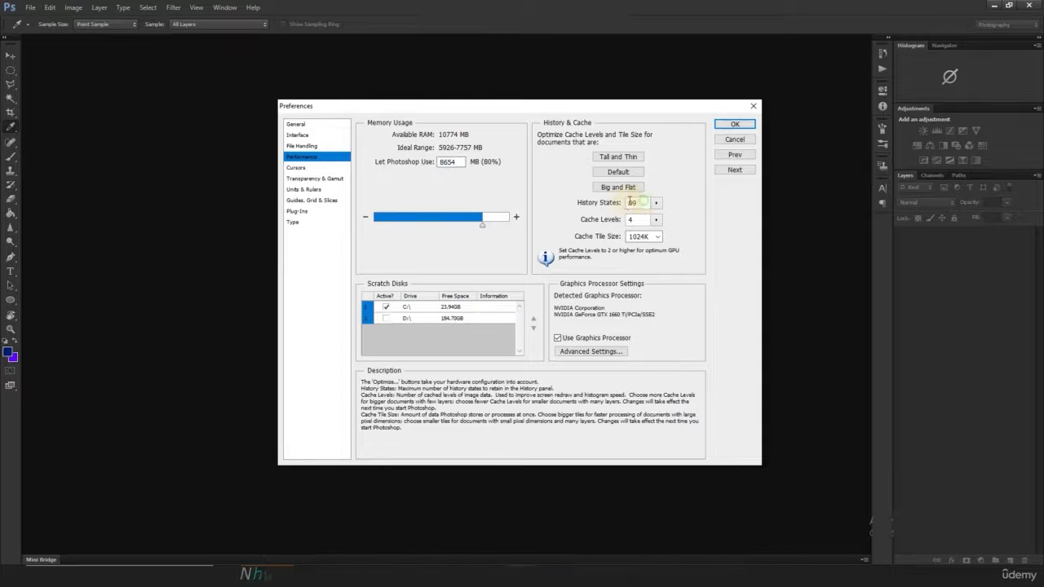
pyautogui.write('20')
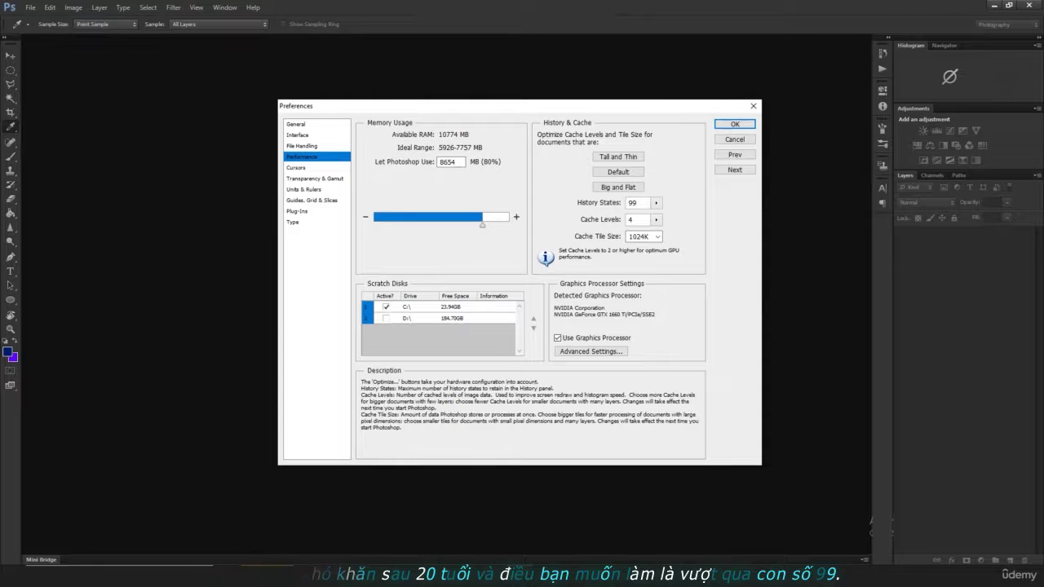
pyautogui.click(734, 125)
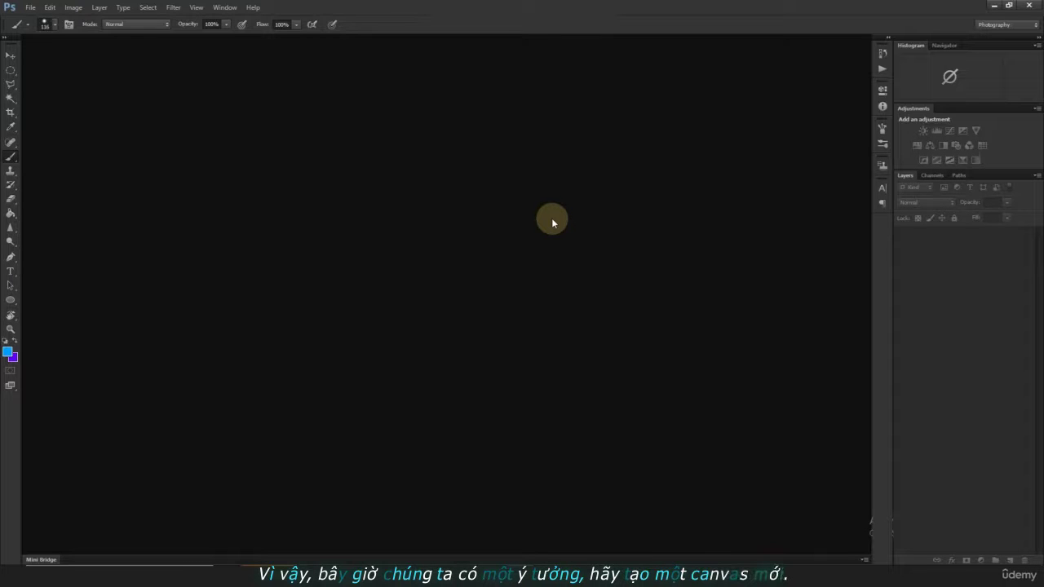
# Create a new document with the International Paper preset in A3 size.
pyautogui.click(30, 8)
pyautogui.click(40, 19)
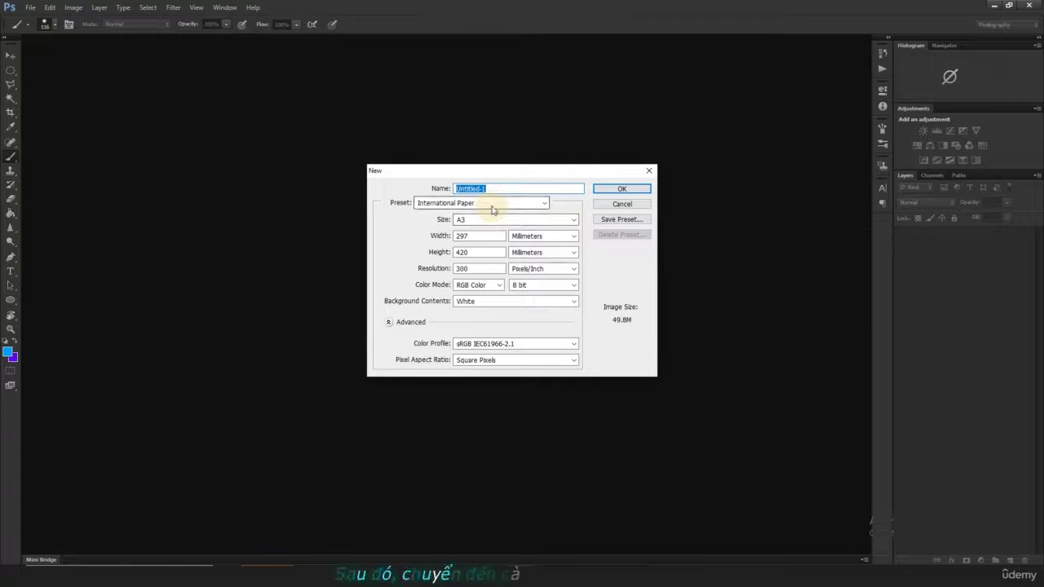
pyautogui.click(506, 209)
pyautogui.click(506, 214)
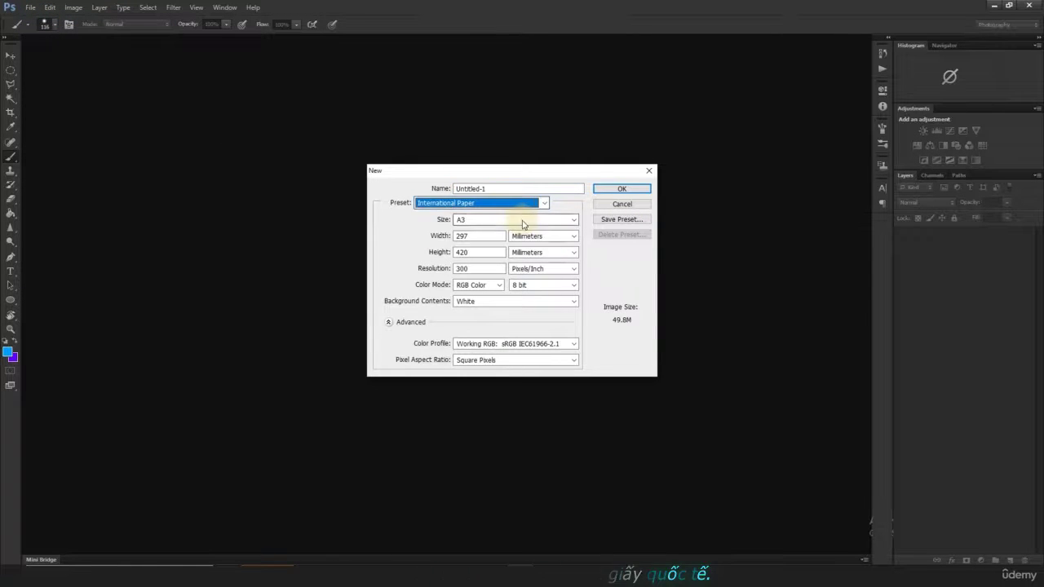
pyautogui.click(522, 220)
pyautogui.click(496, 258)
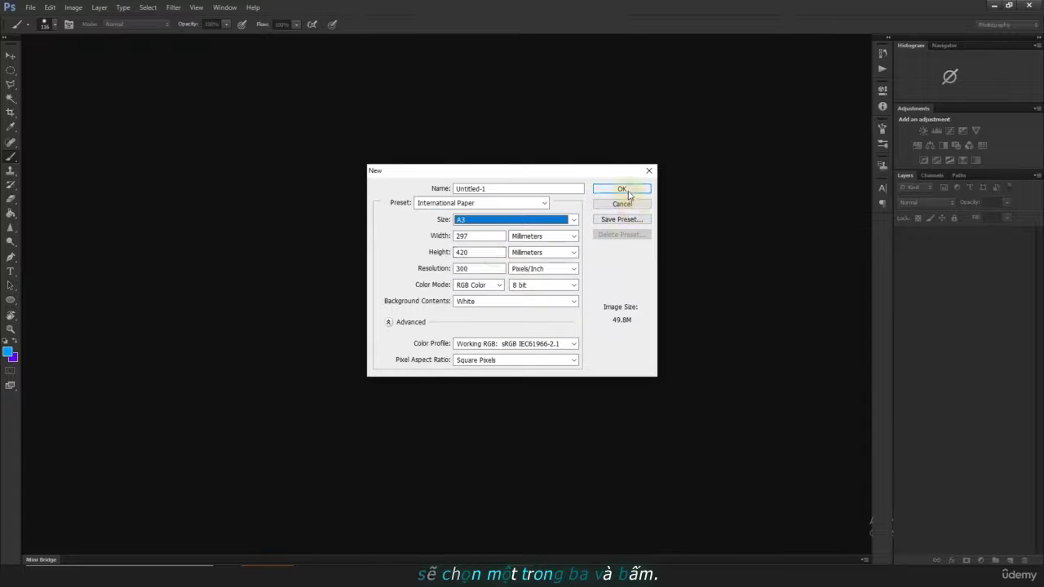
pyautogui.click(624, 190)
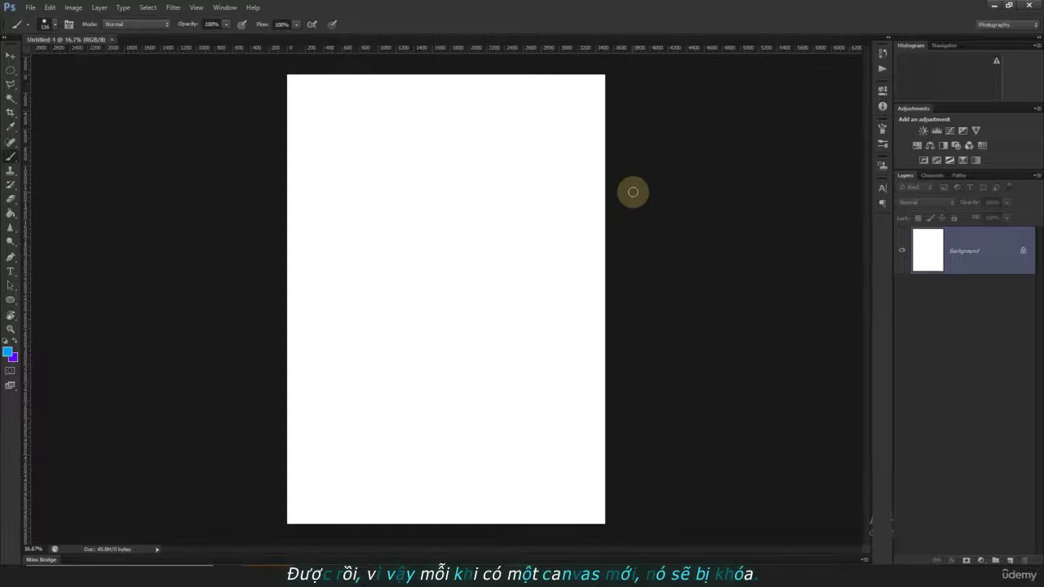
# Duplicate the Background layer within the same document and rename the copy as duplicate.
pyautogui.rightClick(999, 261)
pyautogui.click(979, 280)
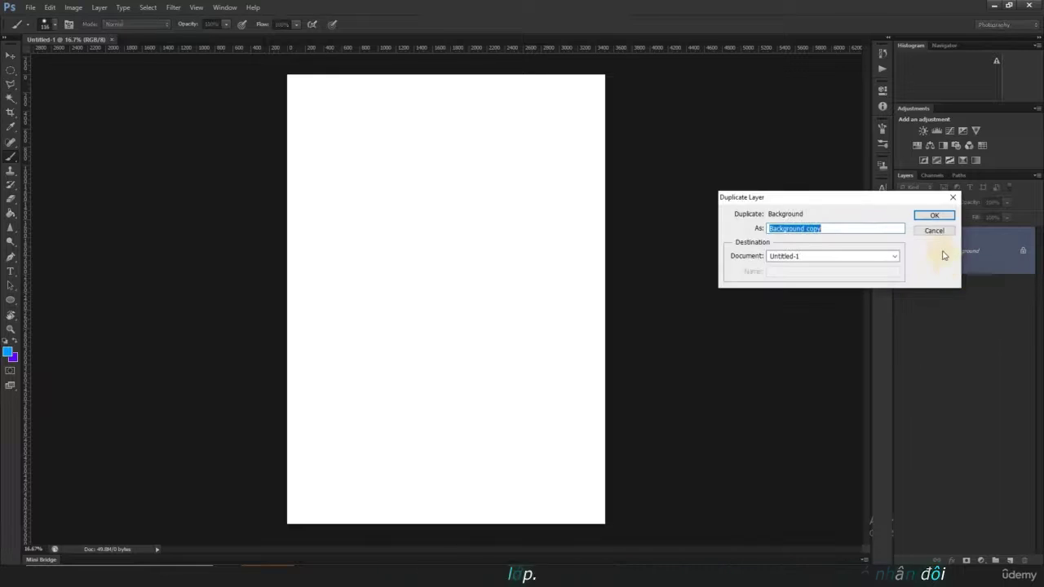
pyautogui.click(936, 217)
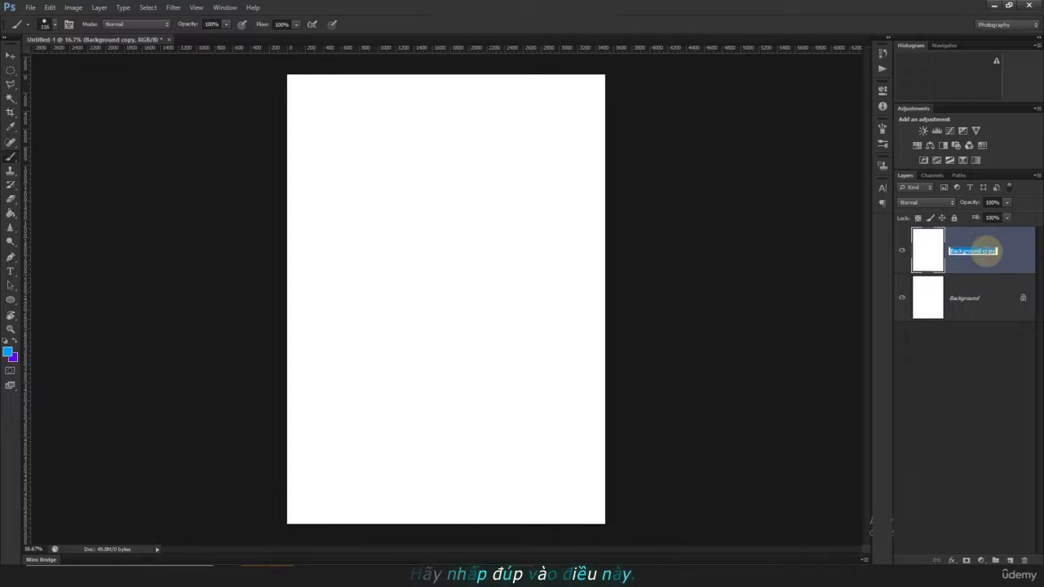
pyautogui.click(987, 250)
pyautogui.write('duplicate')
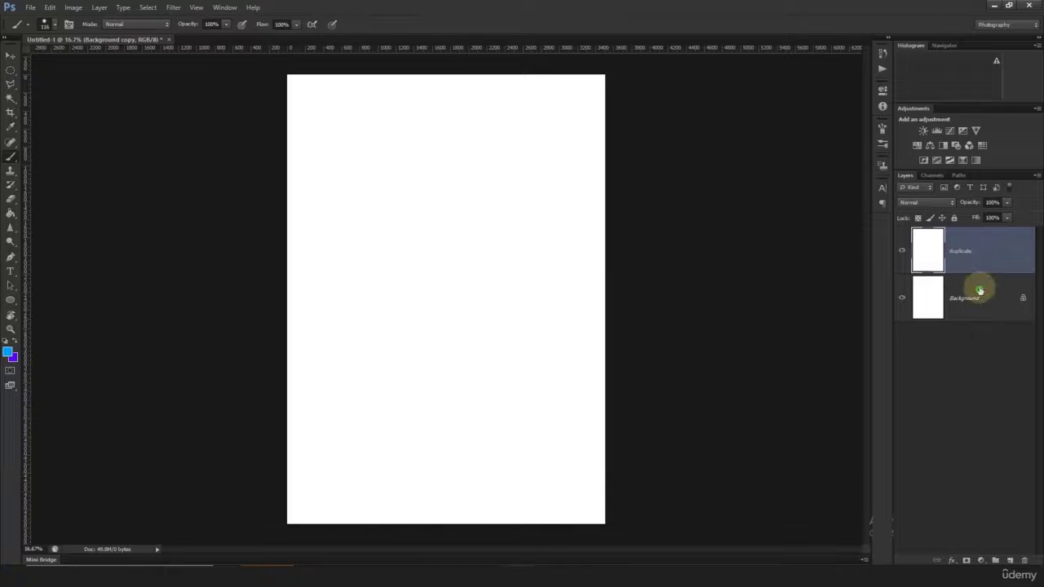
pyautogui.press('Return')
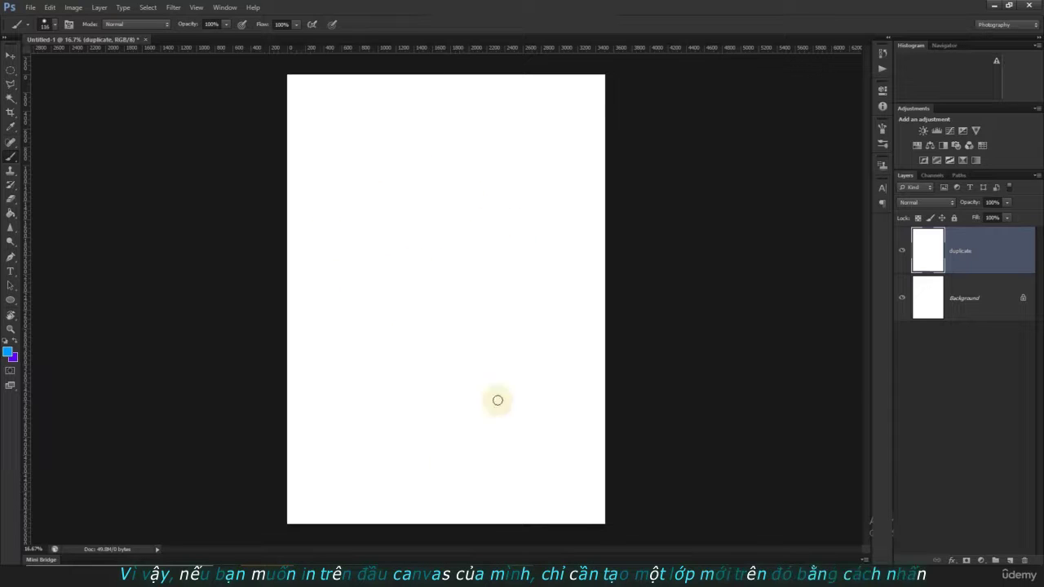
# On a new layer above duplicate, paint a filled heart-like shape in the canvas's upper part using the yellow foreground color ffc000.
pyautogui.click(1011, 561)
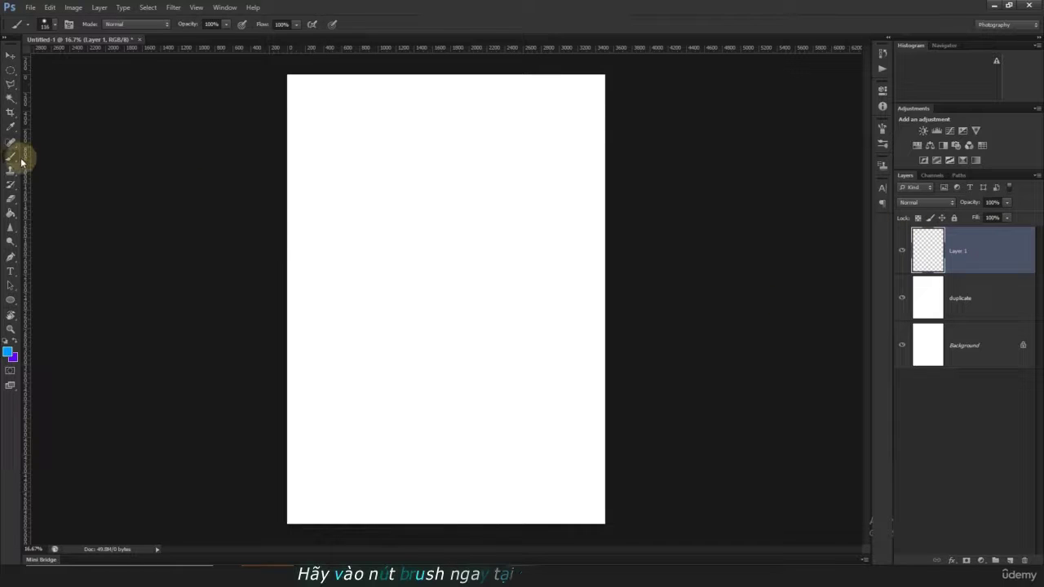
pyautogui.click(8, 353)
pyautogui.click(791, 297)
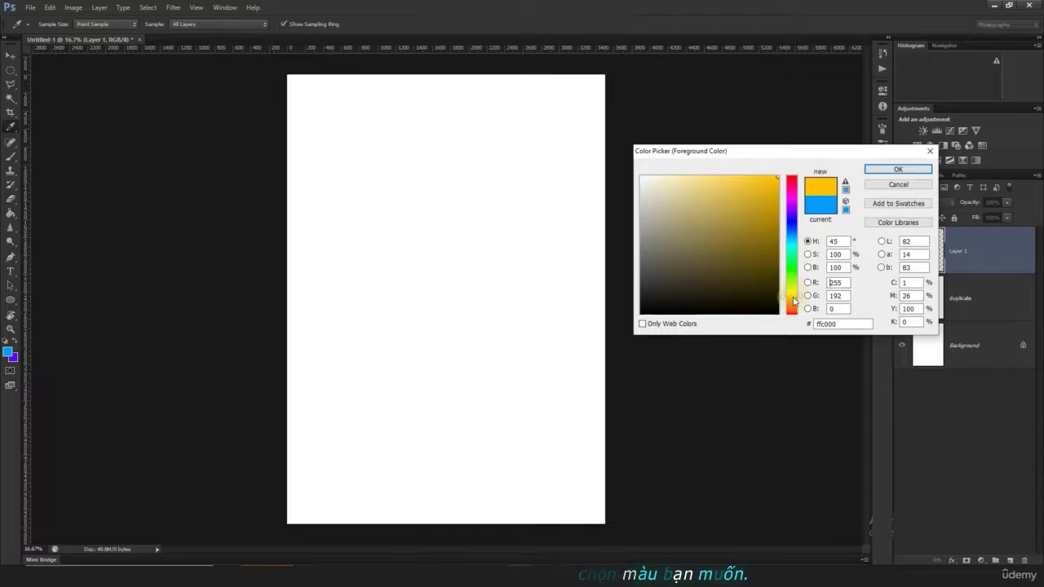
pyautogui.click(755, 222)
pyautogui.click(780, 175)
pyautogui.click(882, 171)
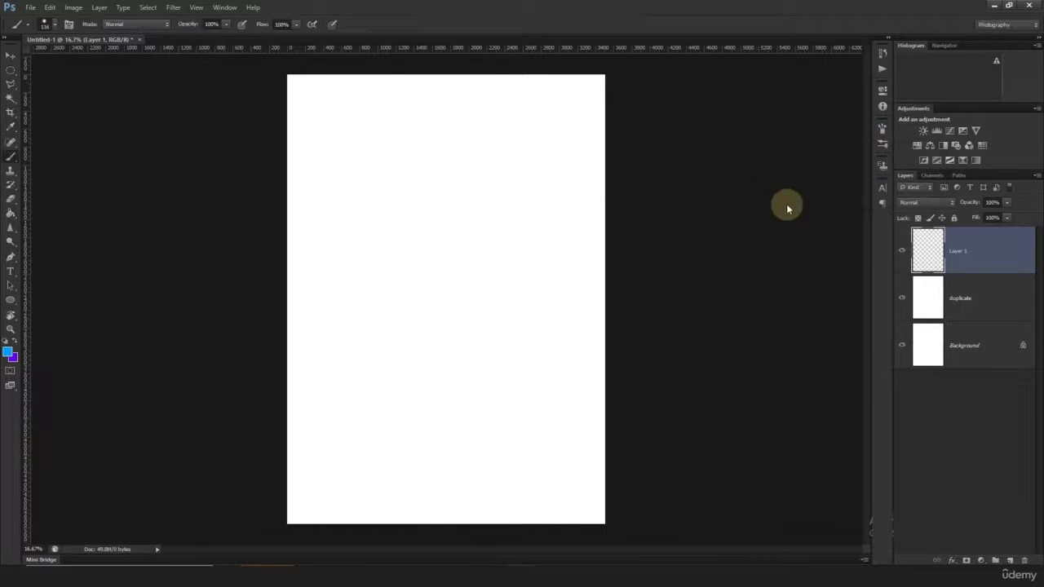
pyautogui.moveTo(412, 172)
pyautogui.mouseDown()
pyautogui.moveTo(378, 157)
pyautogui.moveTo(422, 248)
pyautogui.moveTo(407, 177)
pyautogui.moveTo(470, 146)
pyautogui.moveTo(430, 236)
pyautogui.moveTo(471, 152)
pyautogui.mouseUp()
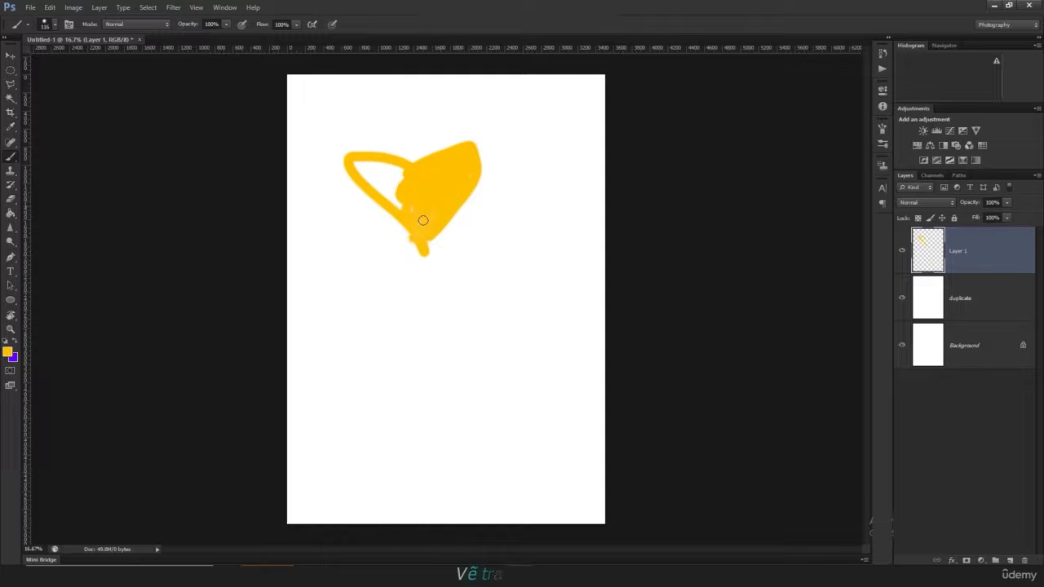
pyautogui.moveTo(422, 221)
pyautogui.mouseDown()
pyautogui.moveTo(385, 171)
pyautogui.moveTo(359, 171)
pyautogui.mouseUp()
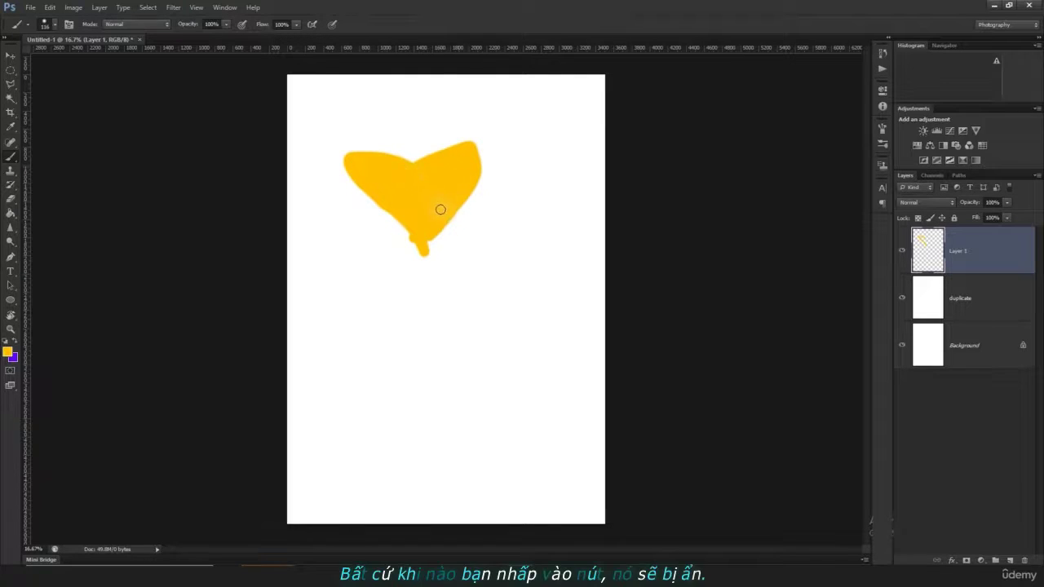
# Hide and show Layer 1 several times to check what the yellow shape's layer contributes.
pyautogui.click(901, 255)
pyautogui.click(903, 255)
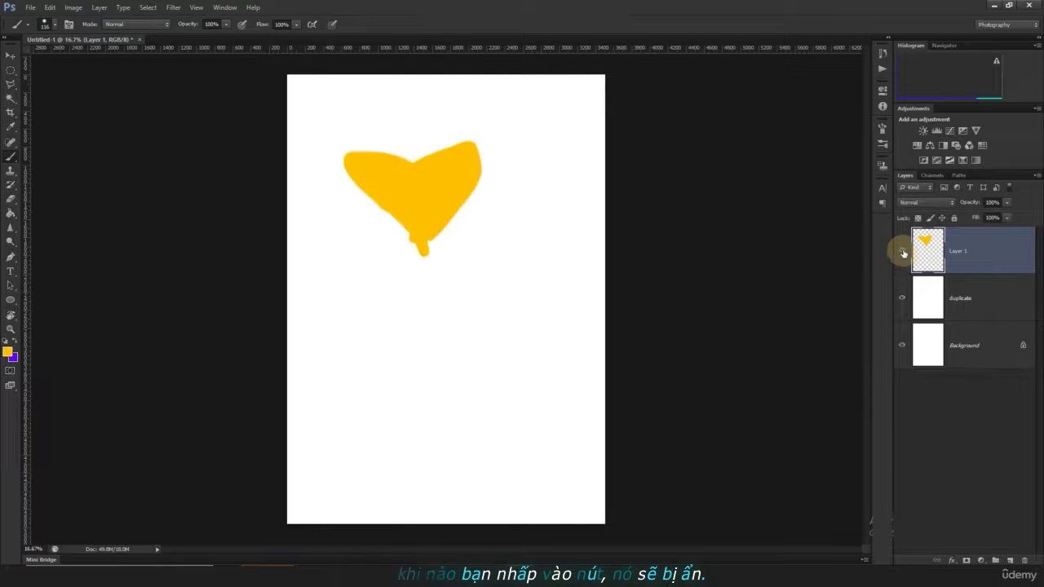
pyautogui.click(903, 256)
pyautogui.click(902, 255)
pyautogui.click(902, 255)
pyautogui.click(903, 255)
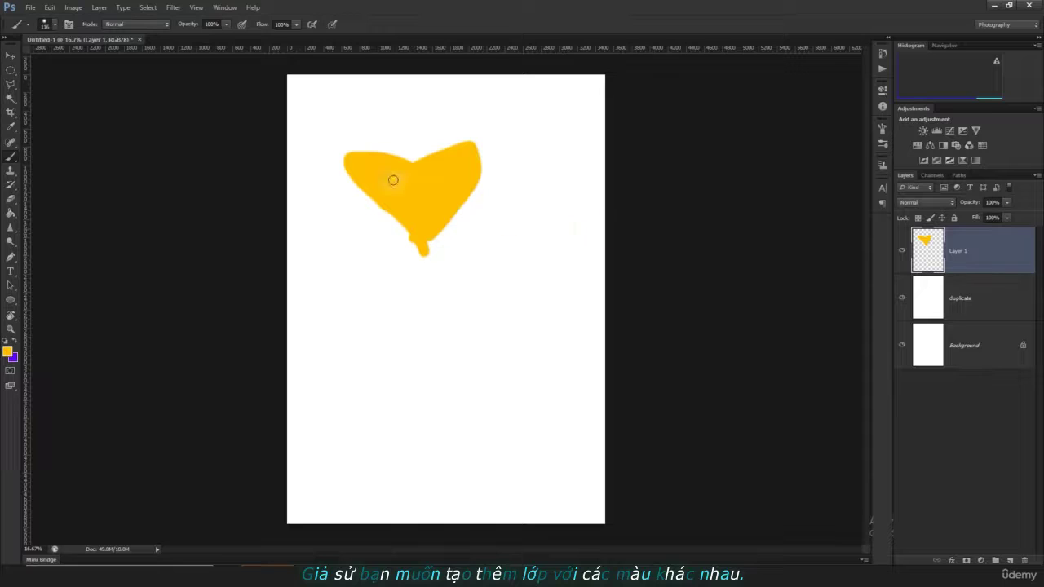
# On a new layer above Layer 1, paint a filled heart-like shape in cyan 00f0ff, partly overlapping the yellow one.
pyautogui.click(1011, 561)
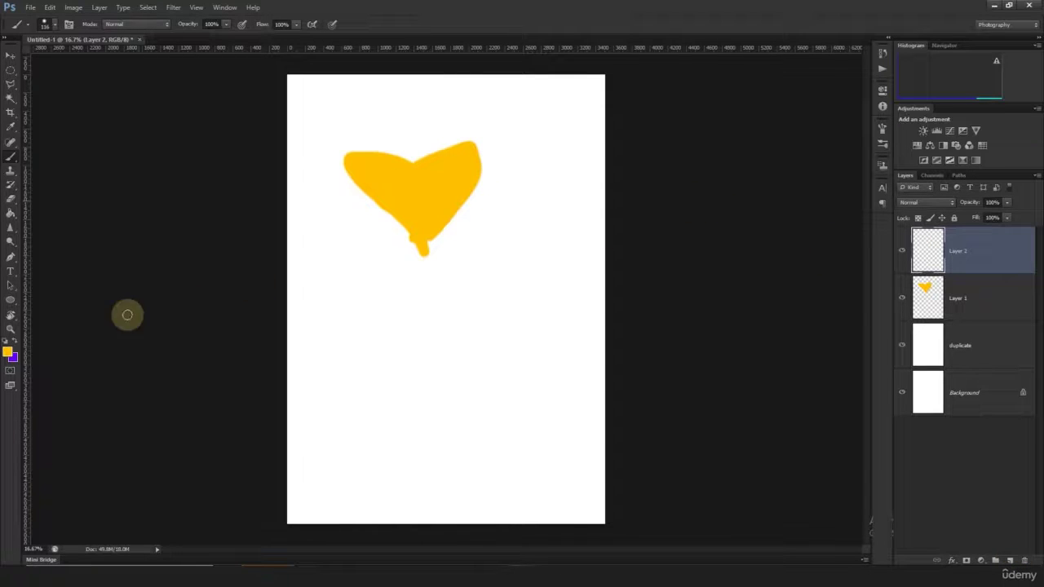
pyautogui.click(10, 353)
pyautogui.click(792, 244)
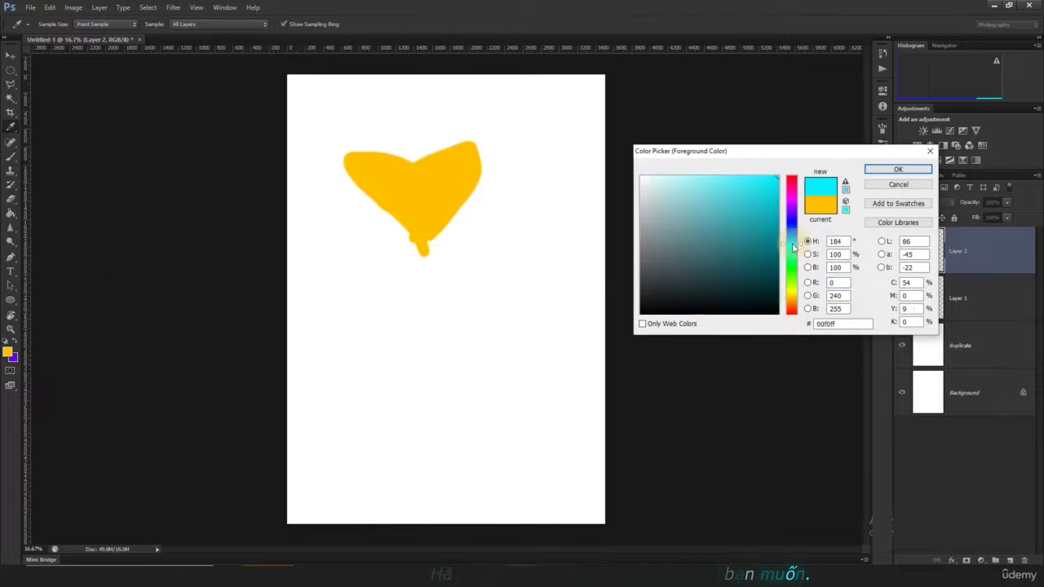
pyautogui.click(898, 168)
pyautogui.click(486, 218)
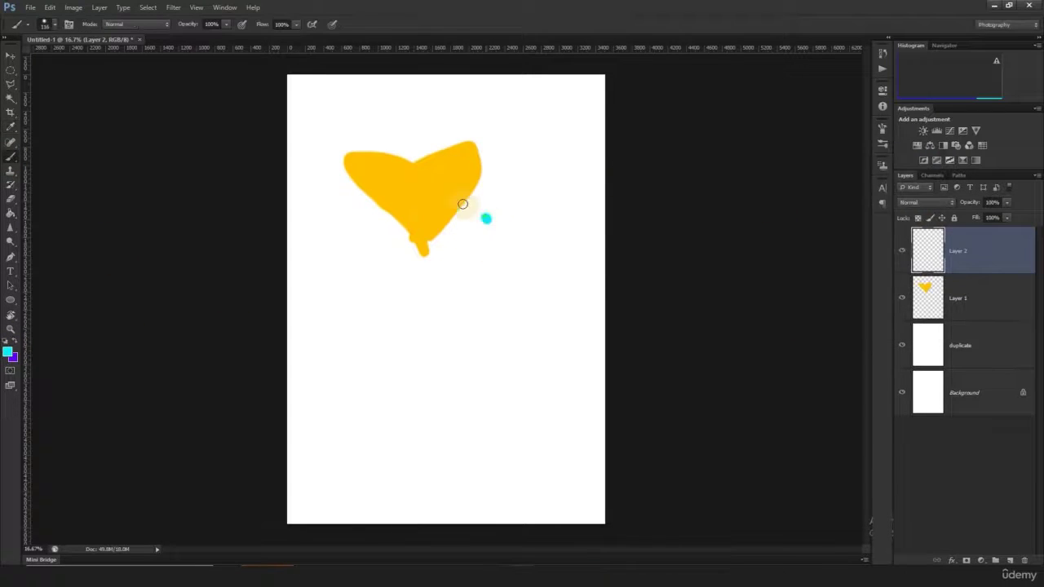
pyautogui.moveTo(463, 204)
pyautogui.mouseDown()
pyautogui.moveTo(486, 262)
pyautogui.moveTo(484, 225)
pyautogui.moveTo(514, 232)
pyautogui.moveTo(513, 204)
pyautogui.moveTo(464, 242)
pyautogui.moveTo(455, 223)
pyautogui.moveTo(480, 228)
pyautogui.mouseUp()
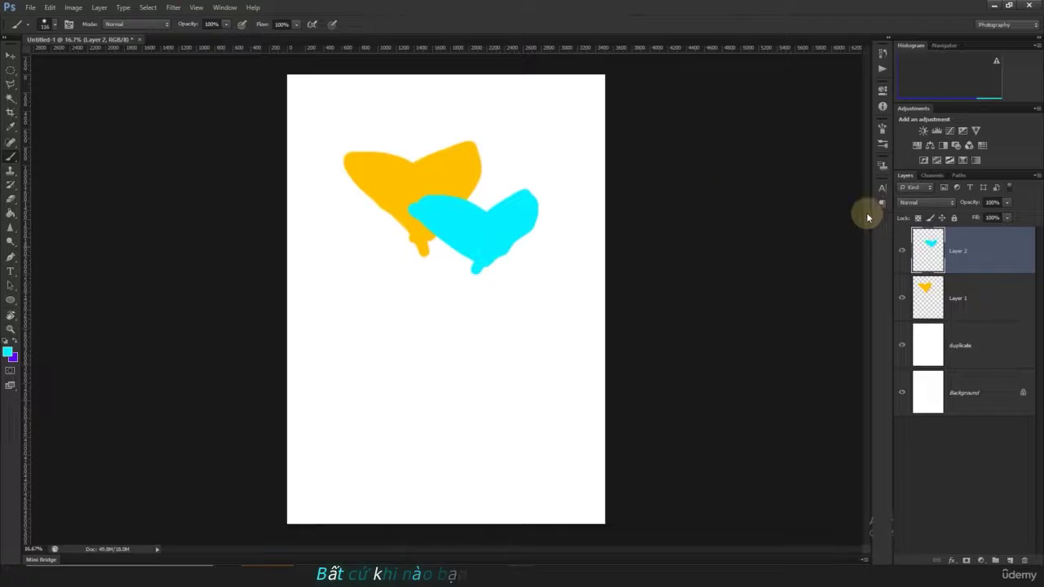
# Hide and show Layer 2 and Layer 1 in turn to examine how the overlapping shapes stack.
pyautogui.click(902, 251)
pyautogui.click(902, 251)
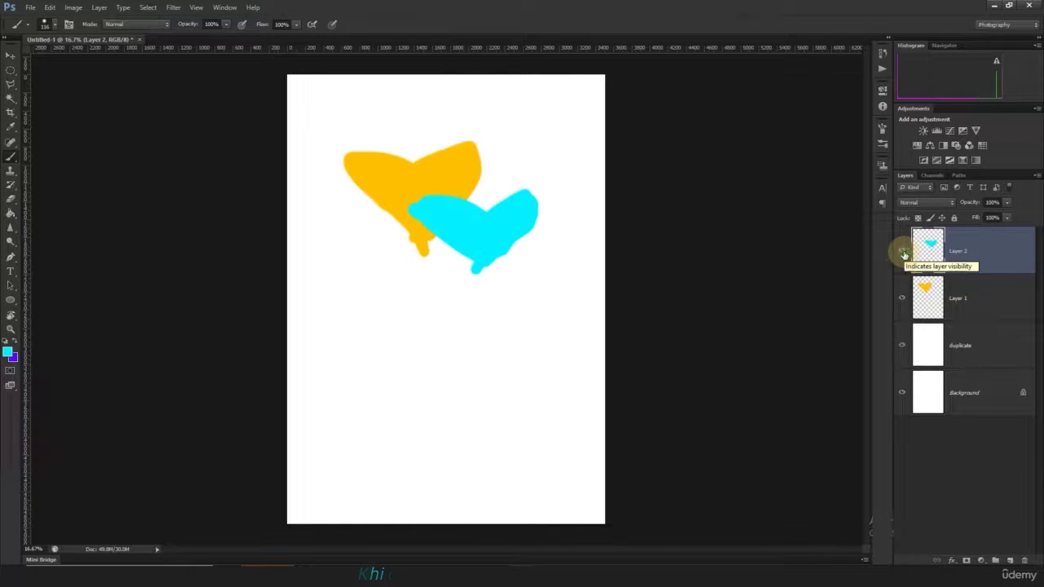
pyautogui.click(901, 296)
pyautogui.click(902, 297)
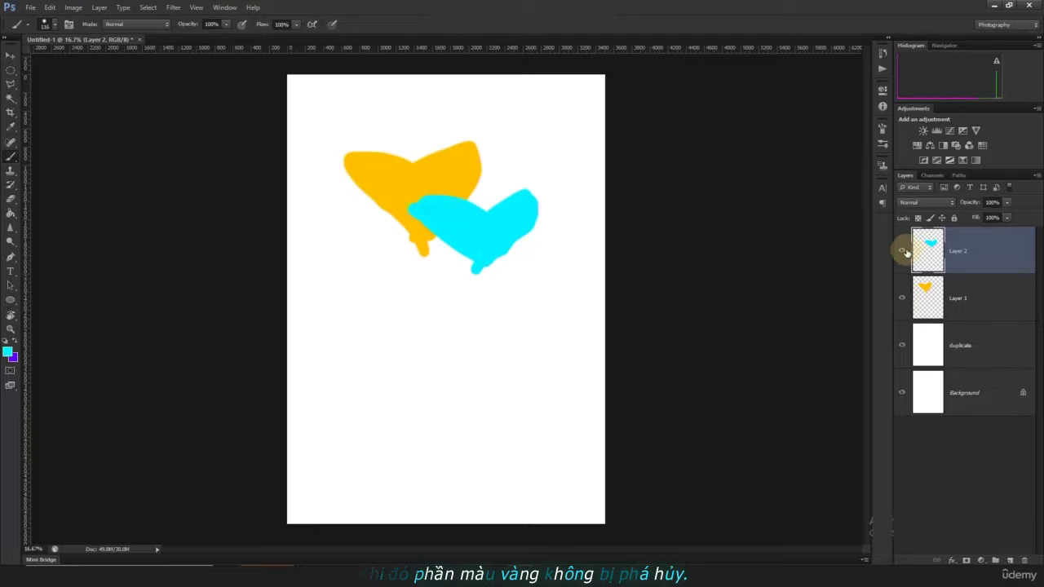
pyautogui.click(902, 251)
pyautogui.click(902, 251)
pyautogui.click(902, 298)
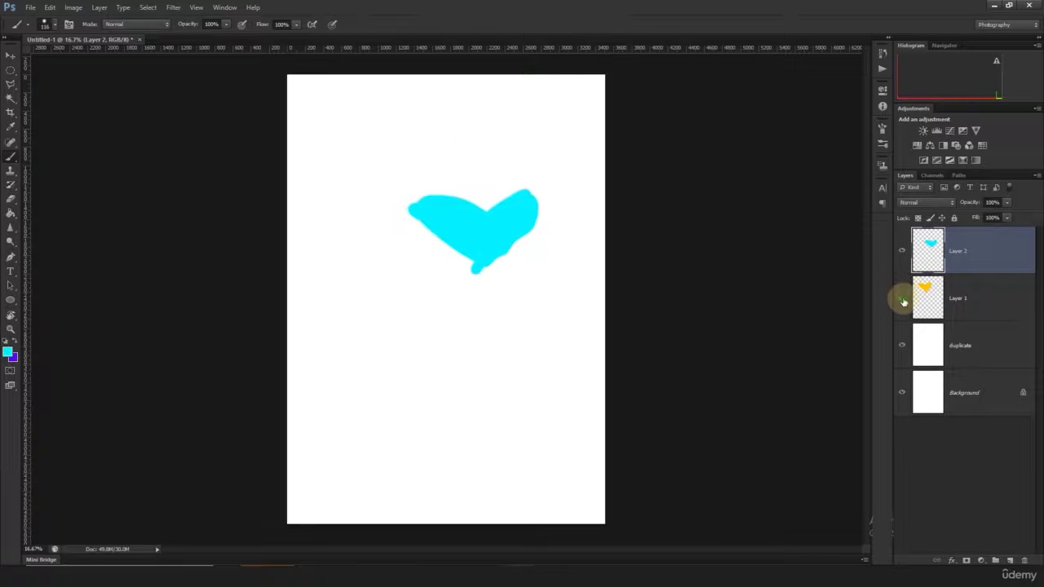
pyautogui.click(902, 299)
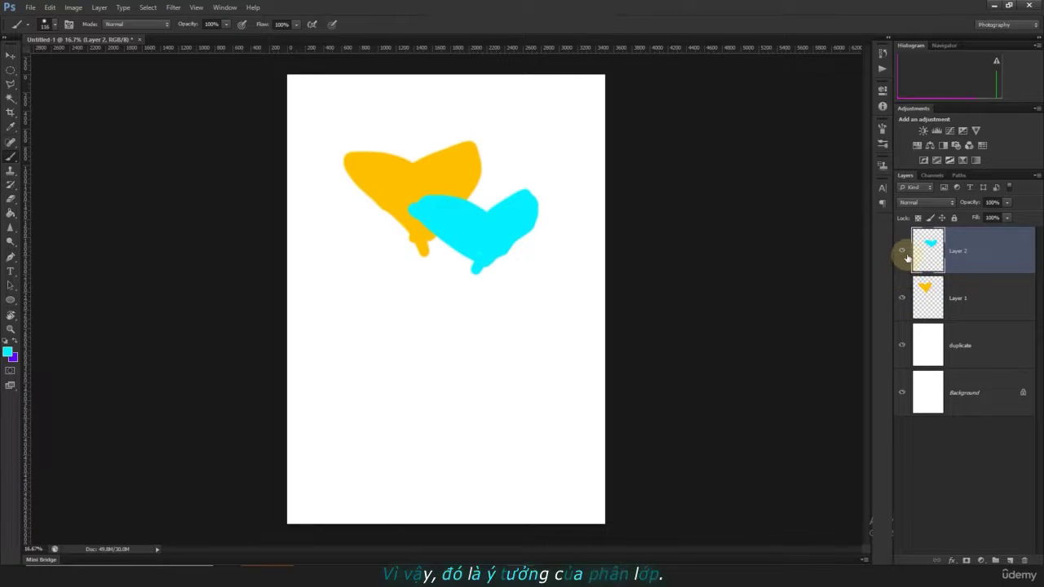
pyautogui.click(903, 252)
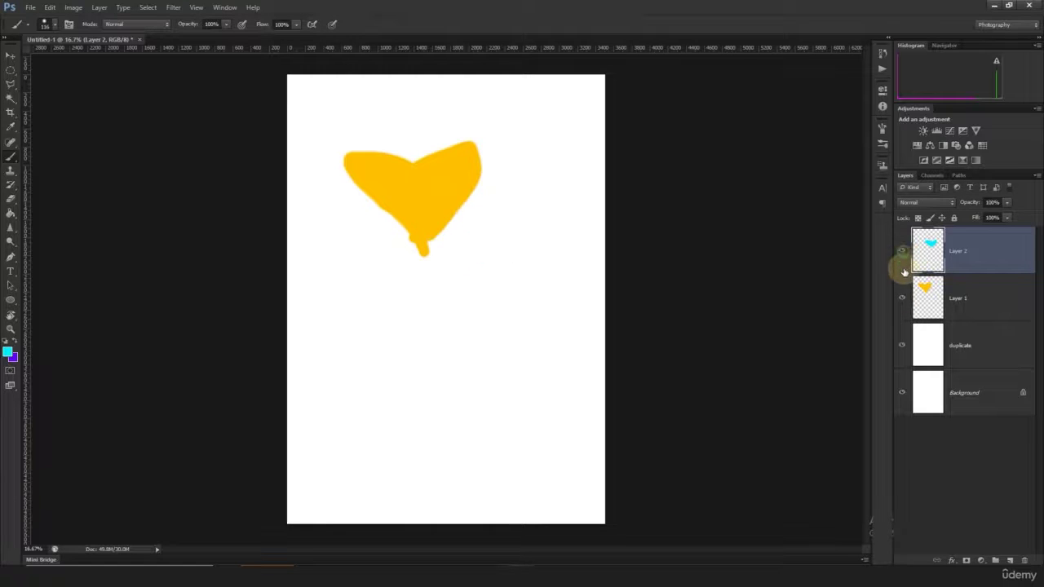
pyautogui.click(902, 251)
pyautogui.click(902, 299)
pyautogui.click(903, 299)
pyautogui.click(902, 300)
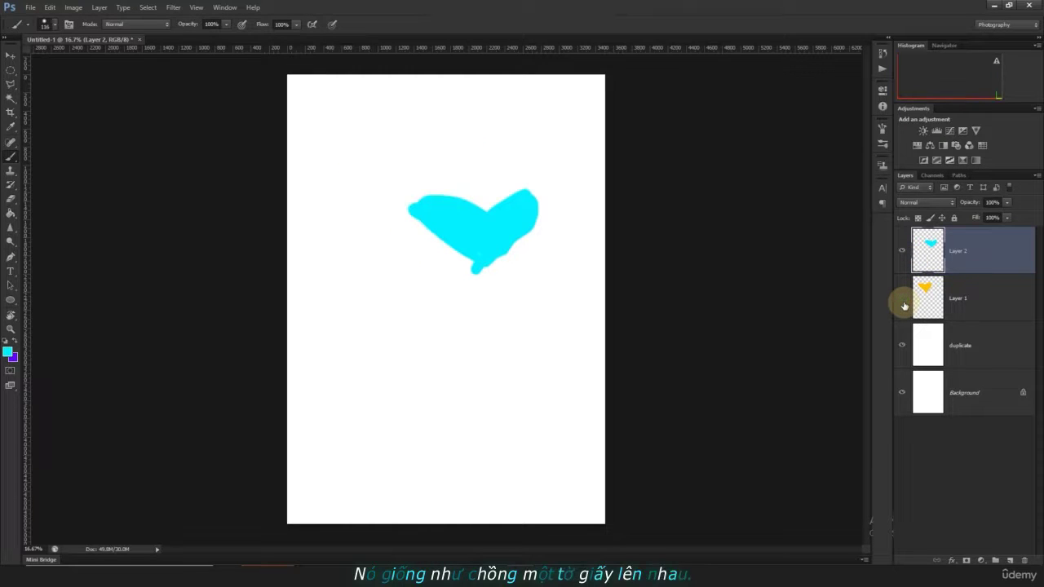
pyautogui.click(902, 300)
pyautogui.click(902, 298)
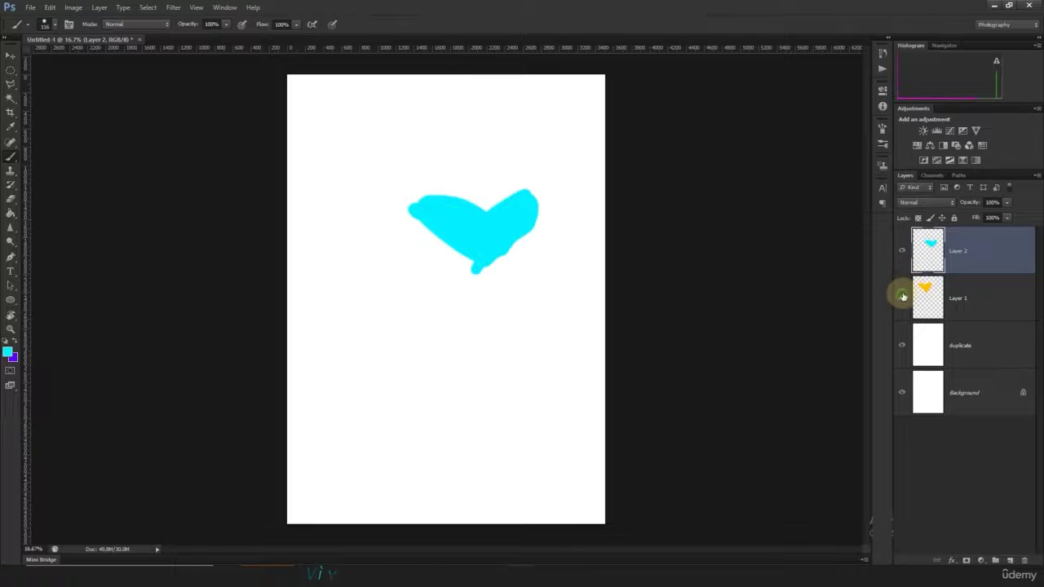
pyautogui.click(902, 298)
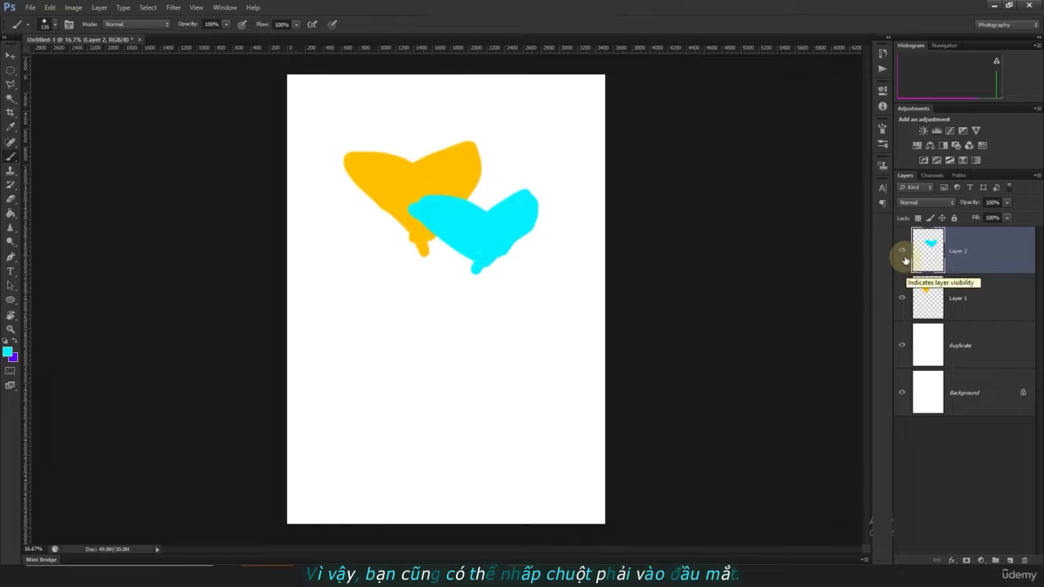
# Label Layer 2 with the color Blue and Layer 1 with the color Yellow.
pyautogui.rightClick(904, 261)
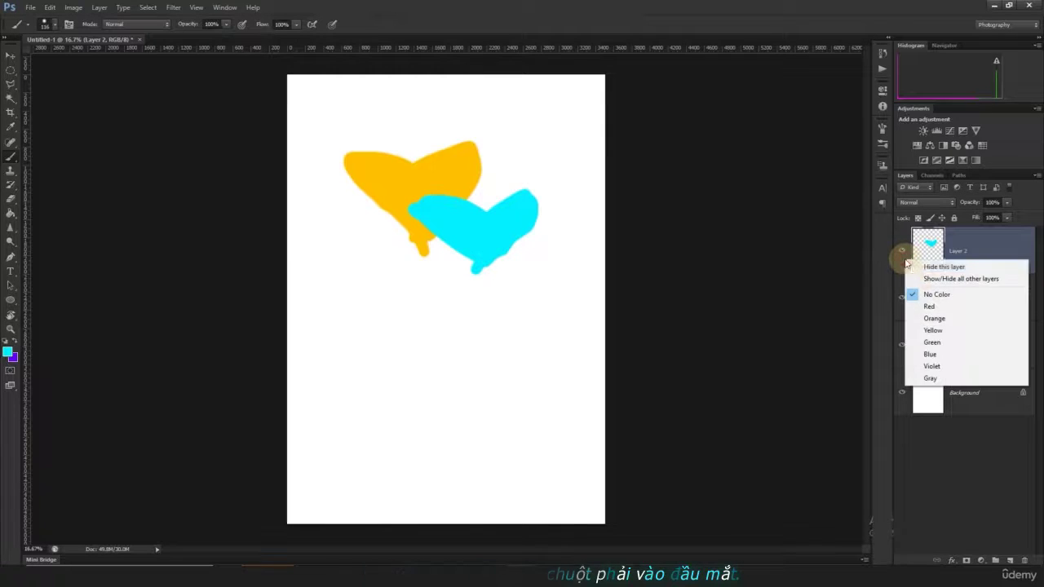
pyautogui.click(952, 354)
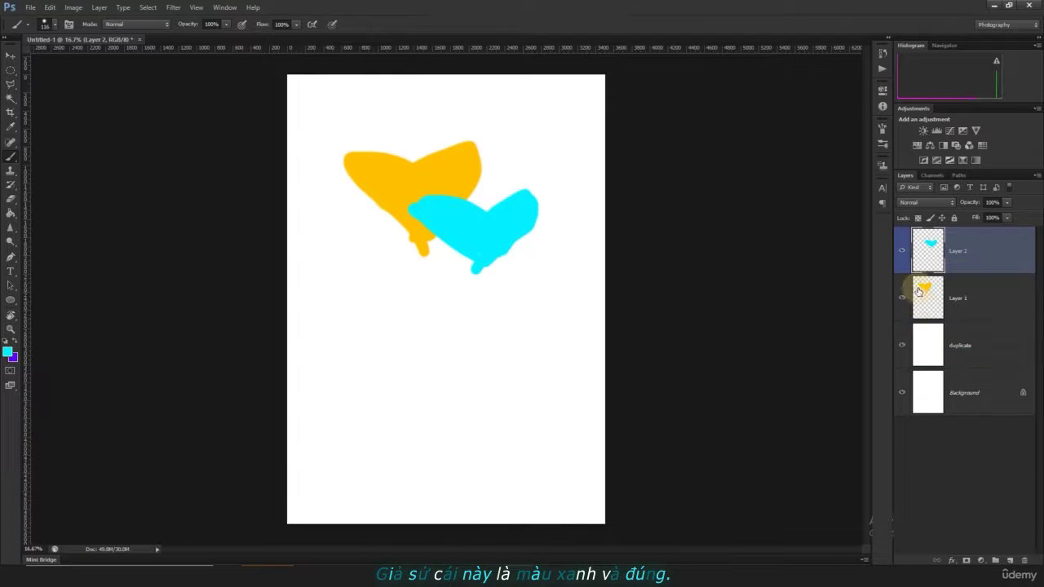
pyautogui.rightClick(912, 289)
pyautogui.rightClick(903, 286)
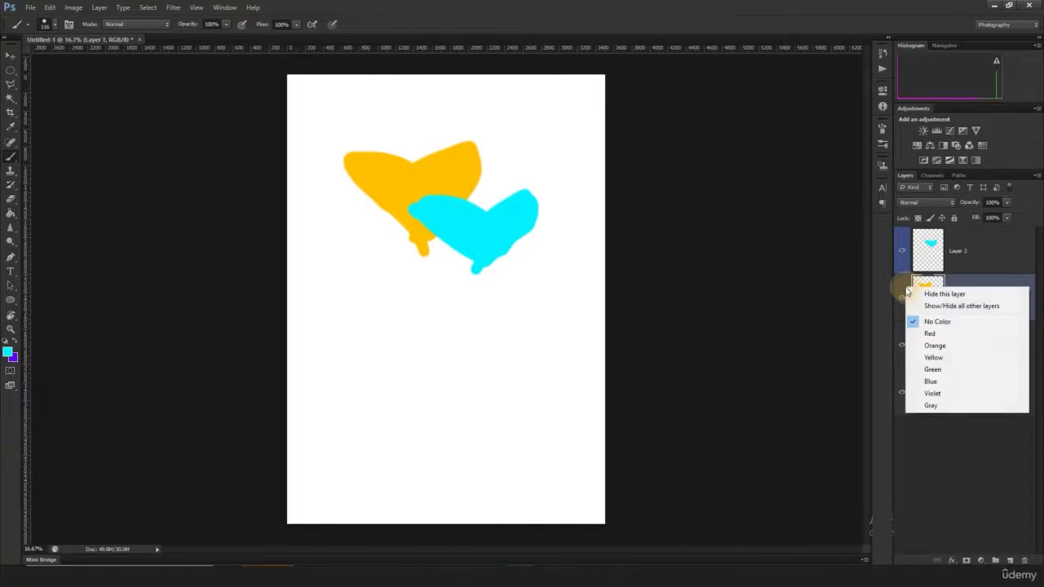
pyautogui.click(950, 357)
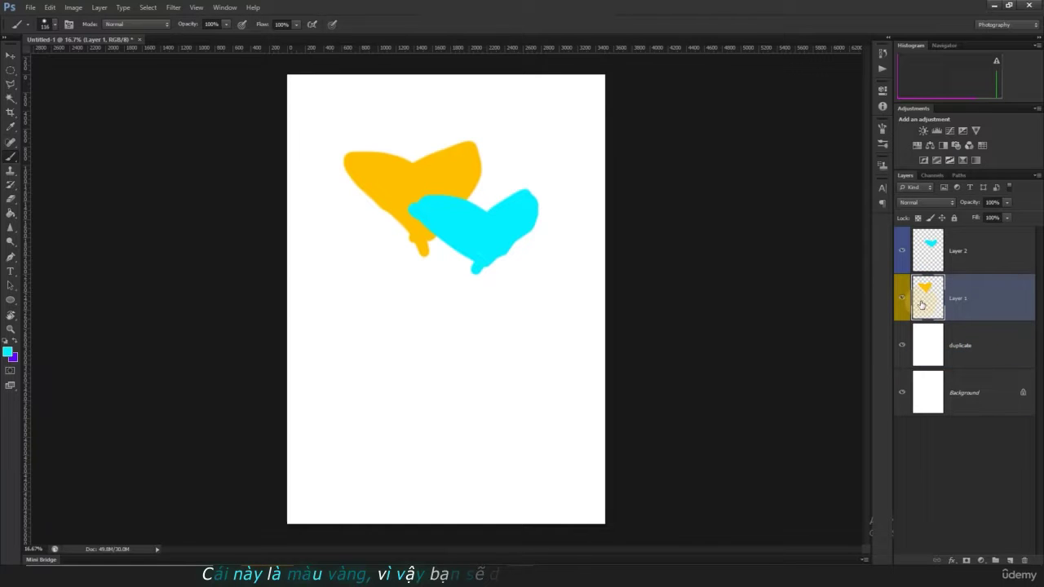
# Toggle the visibility of the color-labeled Layer 2 and Layer 1 to match each label with its painted shape.
pyautogui.click(904, 252)
pyautogui.click(904, 252)
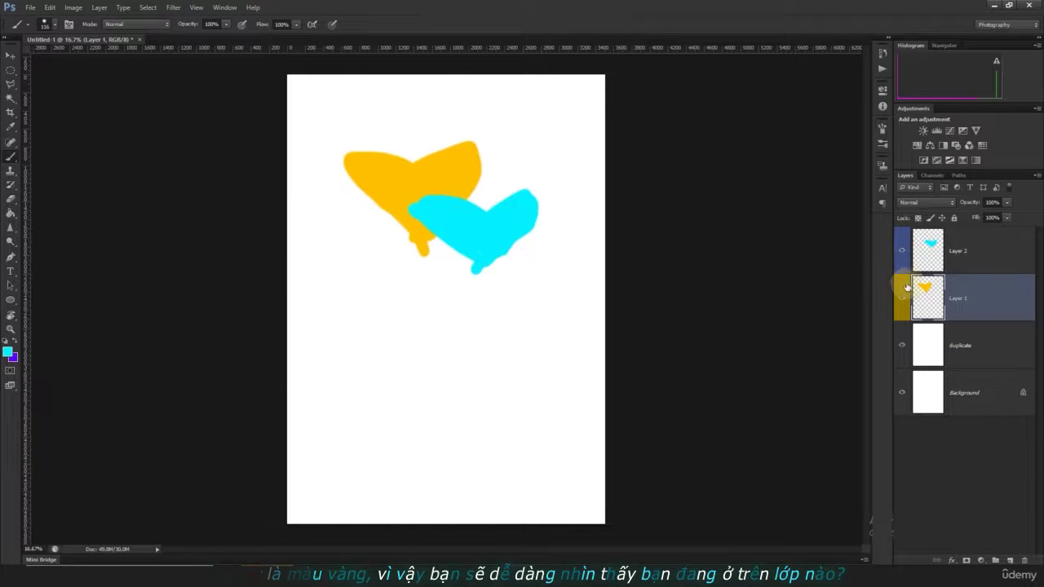
pyautogui.click(902, 297)
pyautogui.click(903, 297)
pyautogui.click(904, 254)
pyautogui.click(904, 254)
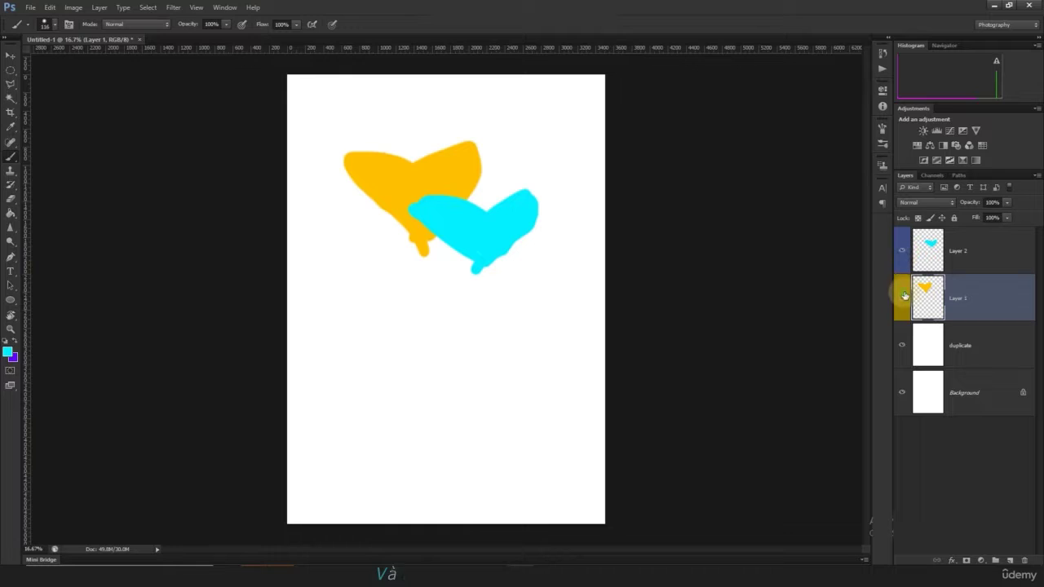
pyautogui.click(902, 298)
pyautogui.click(903, 298)
pyautogui.click(902, 261)
pyautogui.click(901, 261)
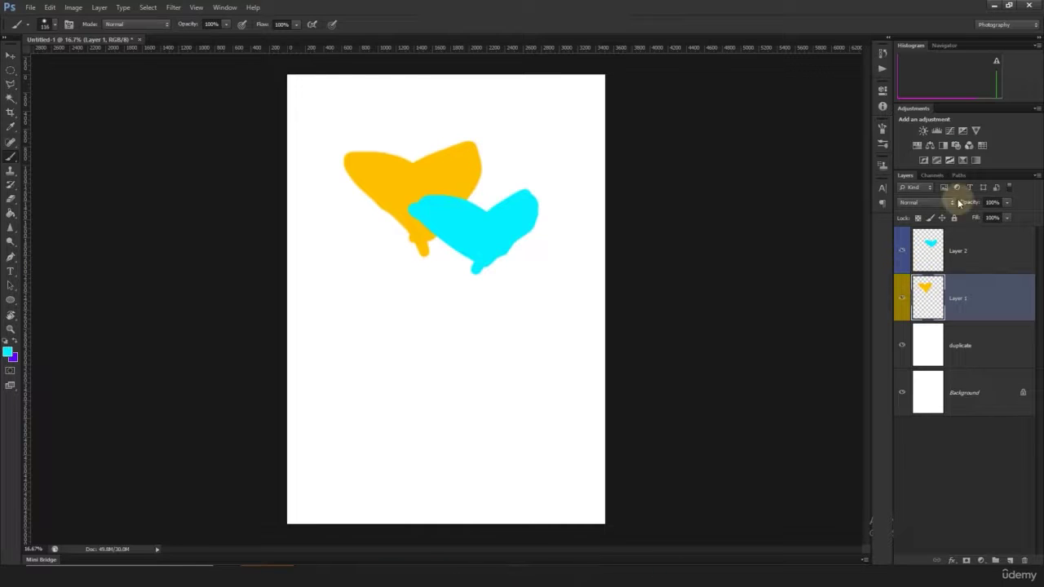
# Set the layer thumbnails to the smallest image size in the Layers Panel Options.
pyautogui.click(1037, 177)
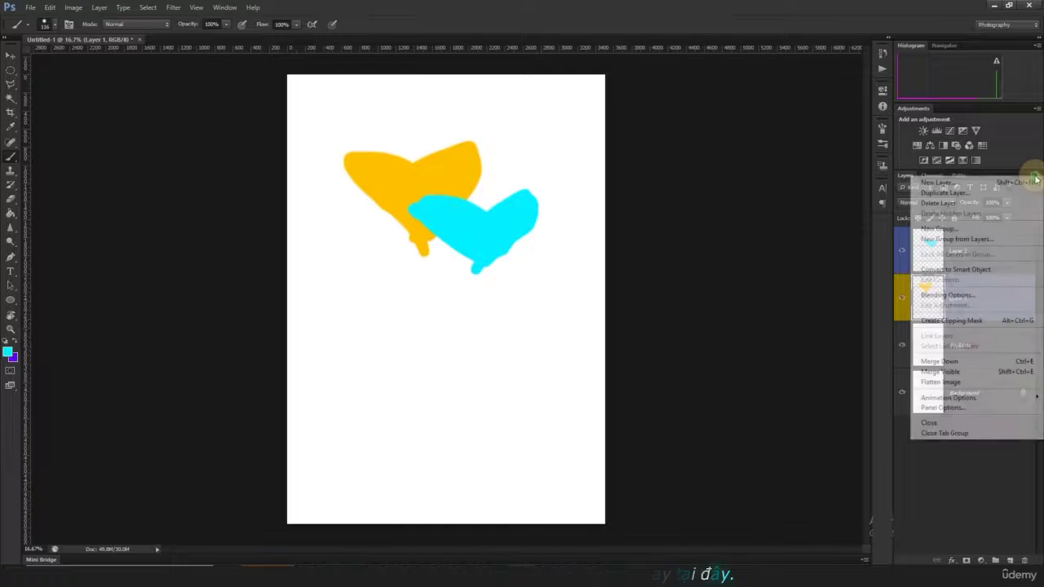
pyautogui.click(969, 408)
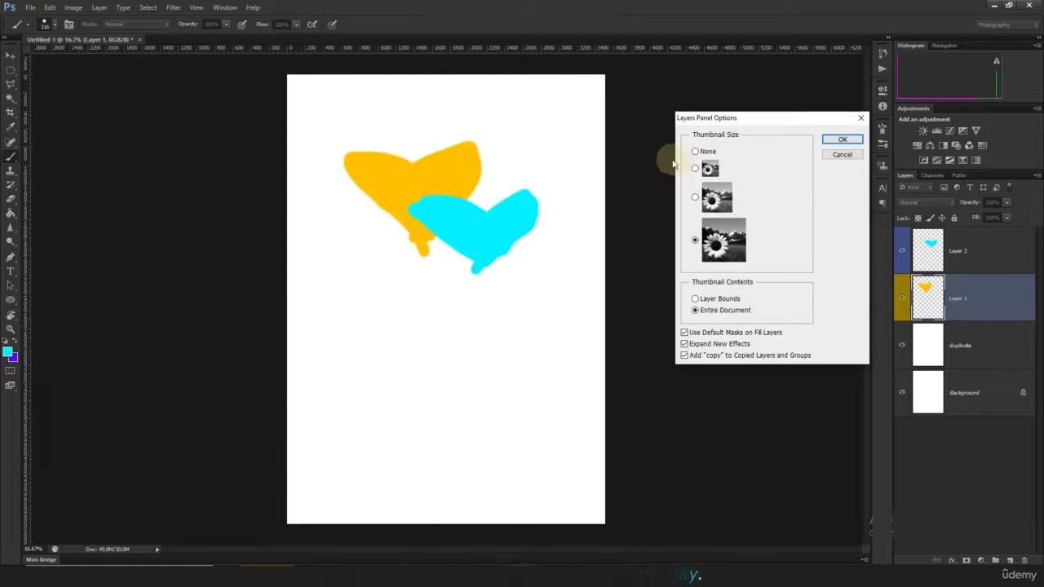
pyautogui.click(841, 144)
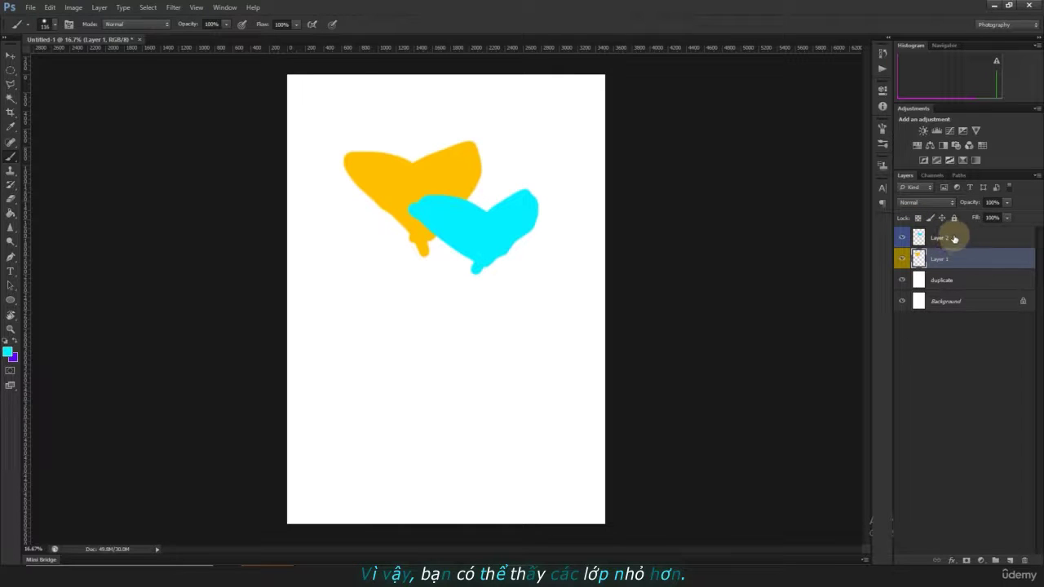
# Set the layer thumbnails to the largest size in the Layers Panel Options.
pyautogui.click(1036, 175)
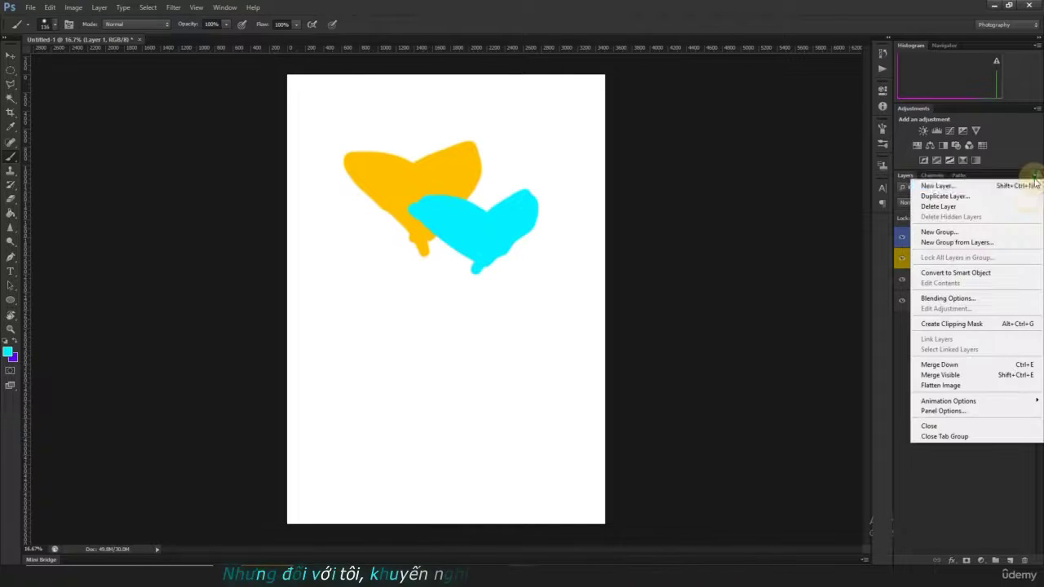
pyautogui.click(990, 411)
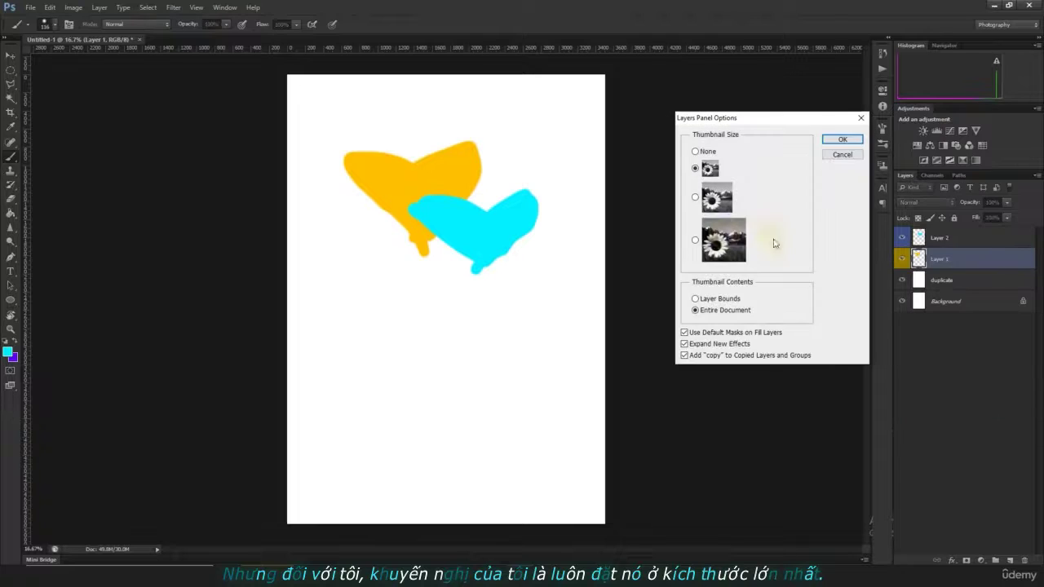
pyautogui.click(695, 241)
pyautogui.click(841, 140)
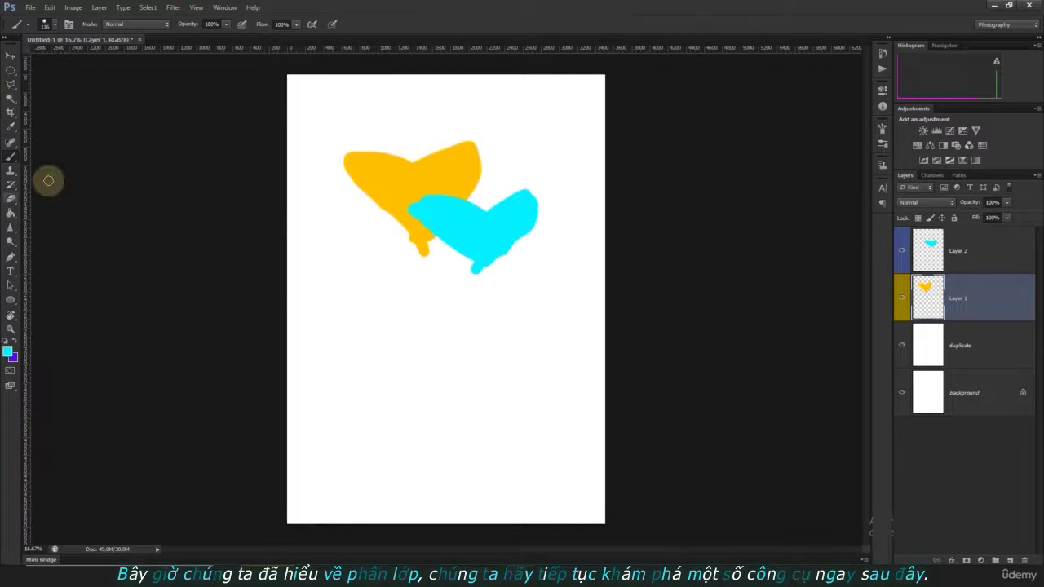
# Close the untitled document without saving and open the image Marin-EX Aerial.jpg.
pyautogui.click(142, 39)
pyautogui.click(512, 222)
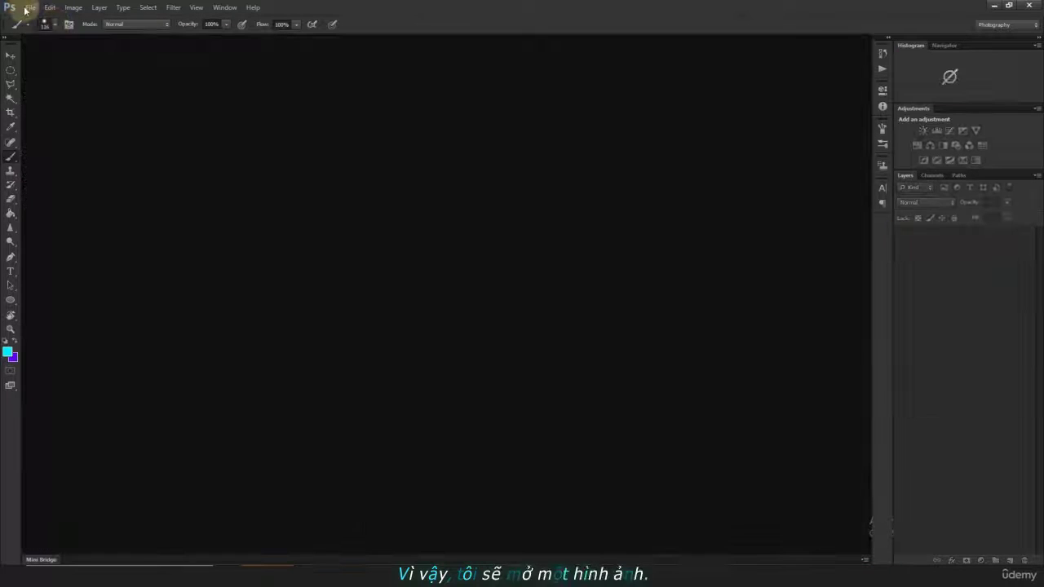
pyautogui.click(30, 7)
pyautogui.click(41, 30)
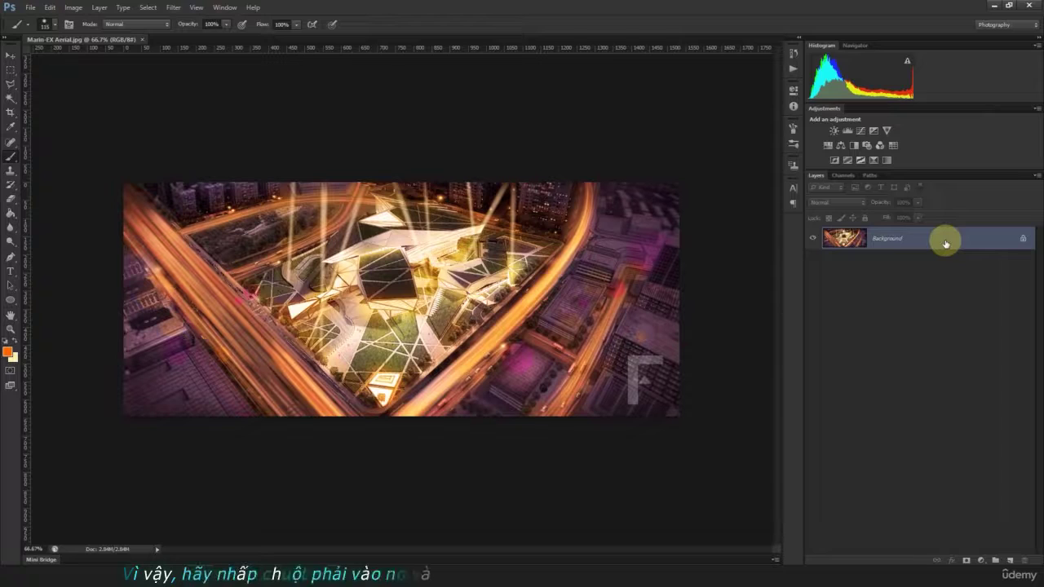
# Duplicate the Background layer, undo that copy, and duplicate the layer again with Layer Via Copy.
pyautogui.rightClick(946, 244)
pyautogui.click(1025, 239)
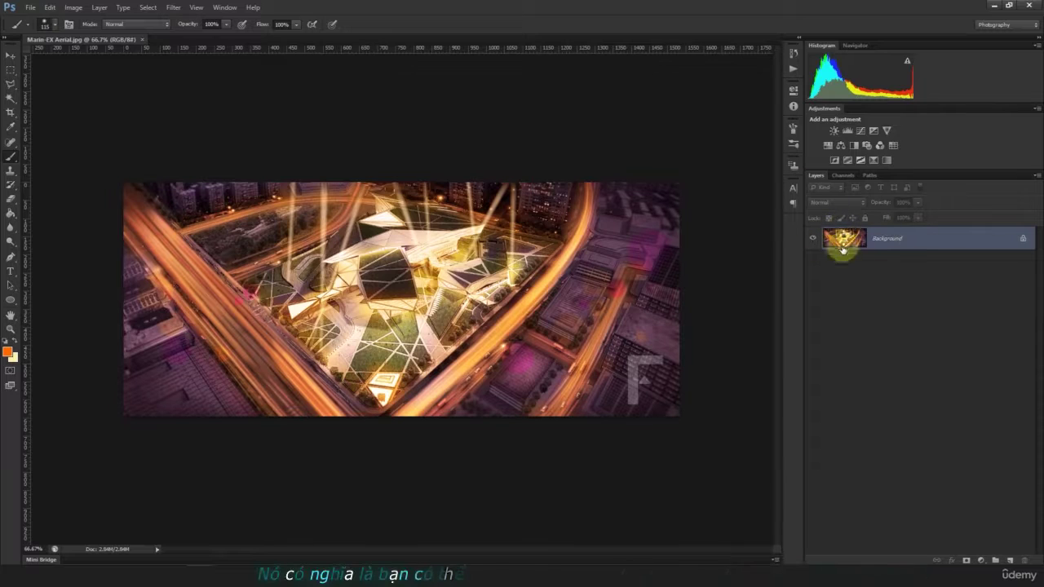
pyautogui.rightClick(939, 238)
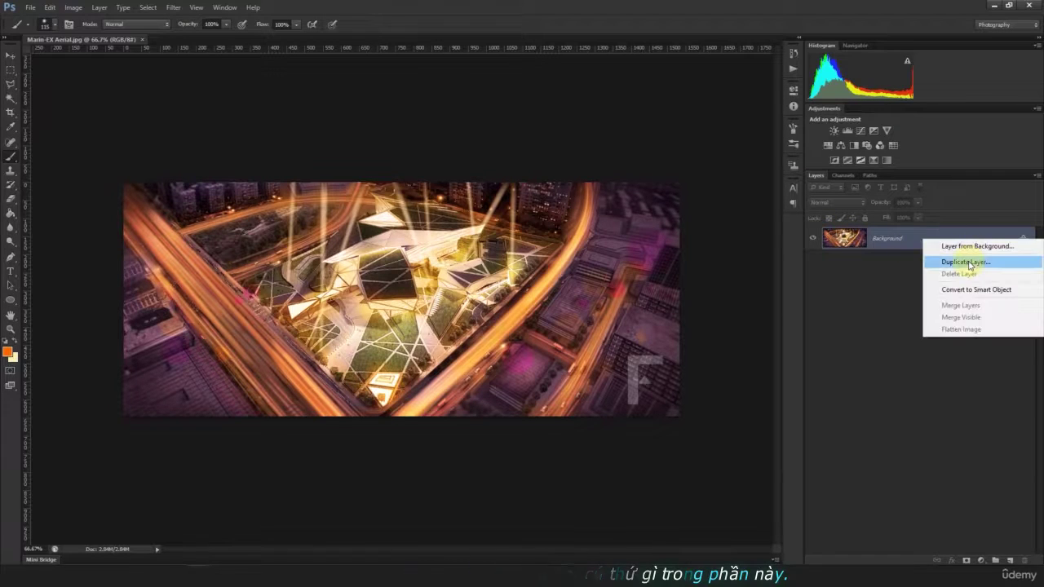
pyautogui.click(938, 262)
pyautogui.click(684, 168)
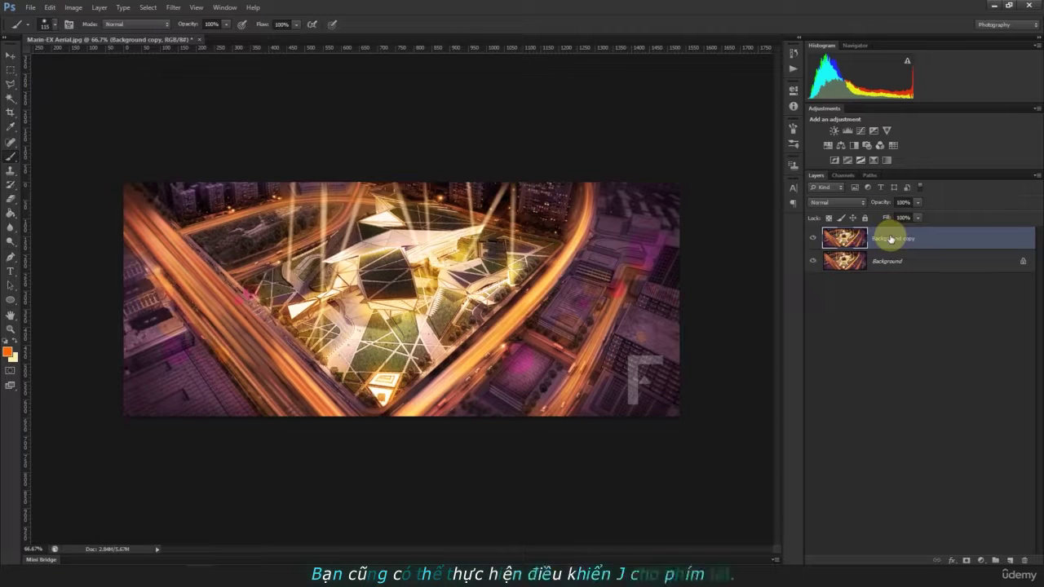
pyautogui.hotkey('ctrl', 'z')
pyautogui.hotkey('ctrl', 'j')
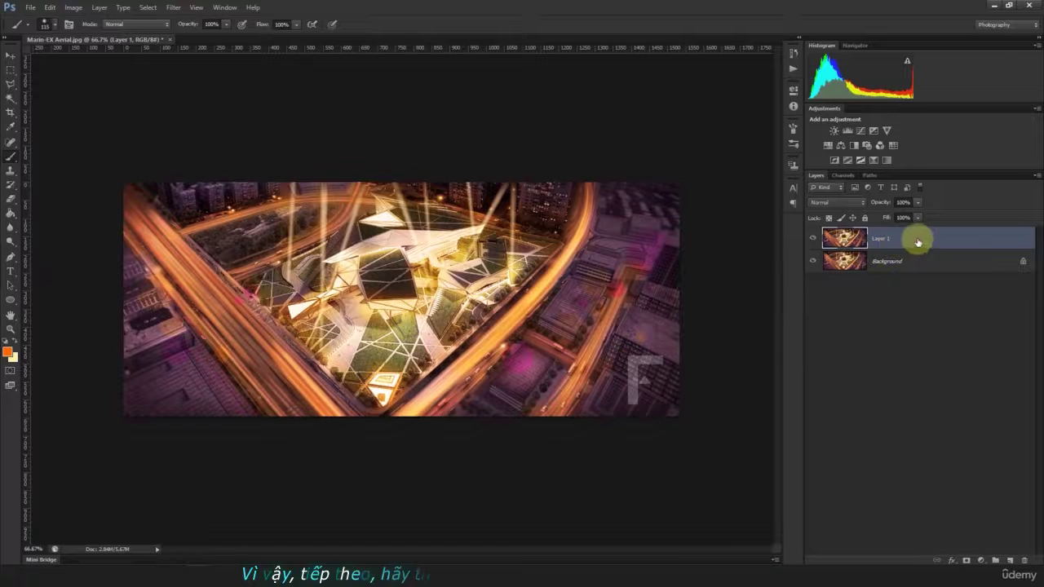
# Try the smallest thumbnail size in the Layers Panel Options, and set the layer thumbnails to the largest size.
pyautogui.click(1034, 178)
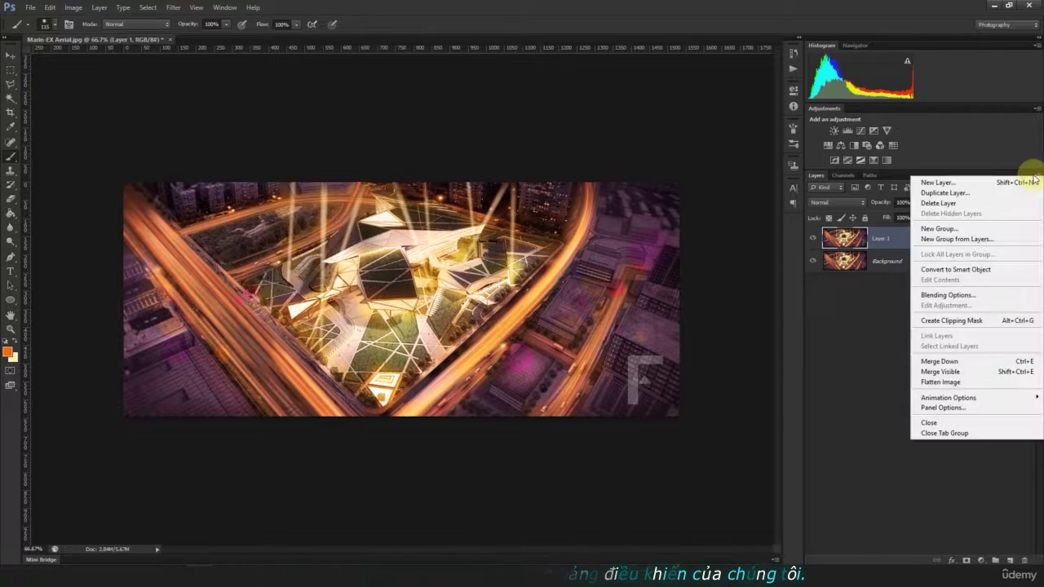
pyautogui.click(944, 407)
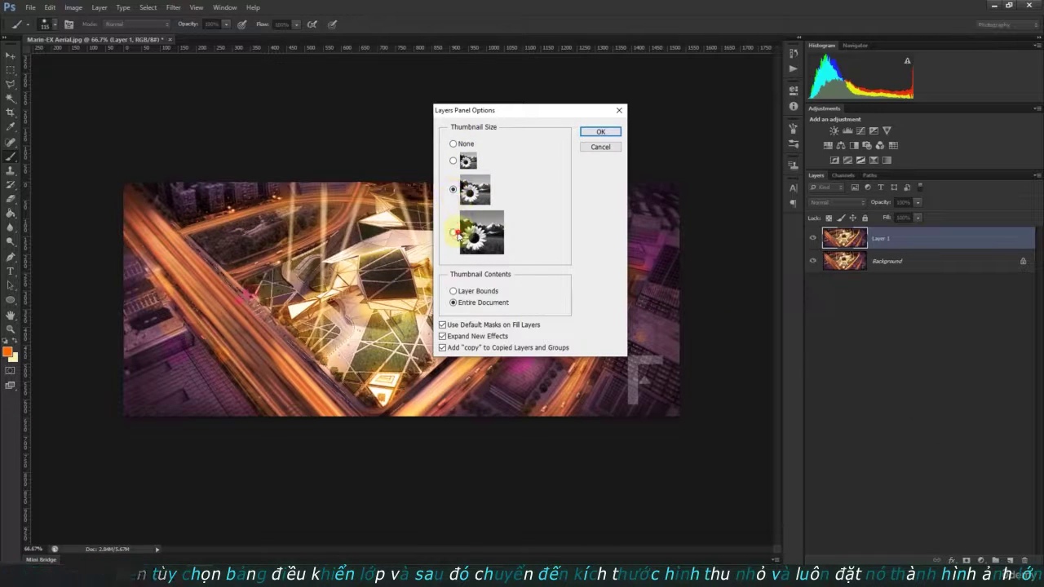
pyautogui.click(454, 232)
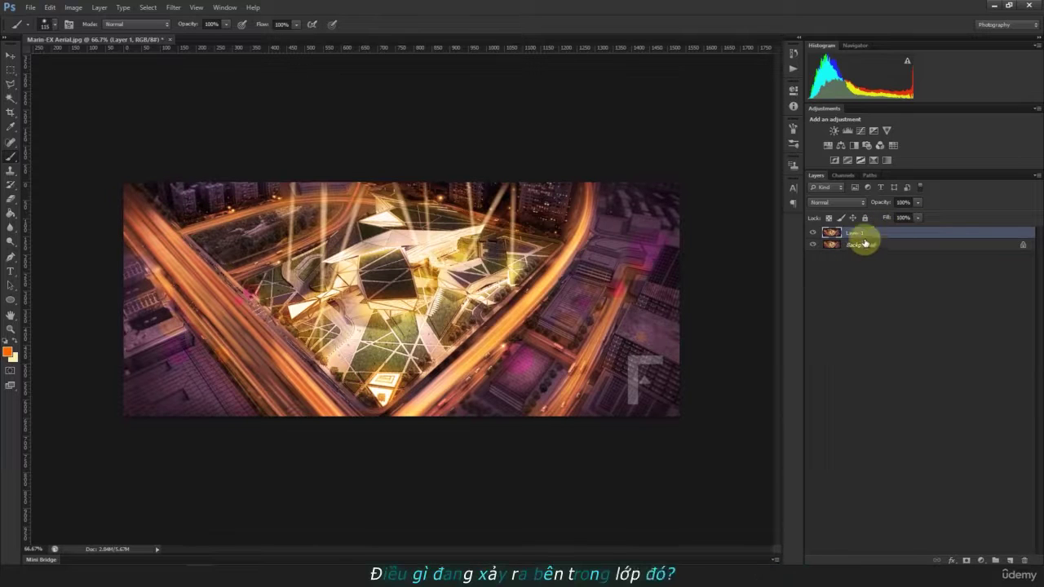
pyautogui.click(1037, 175)
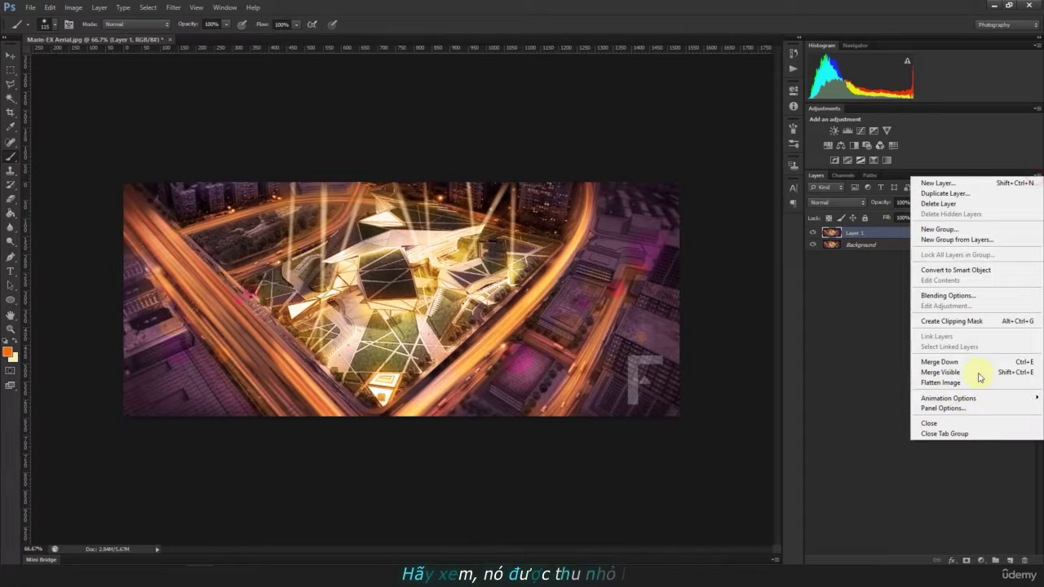
pyautogui.click(942, 408)
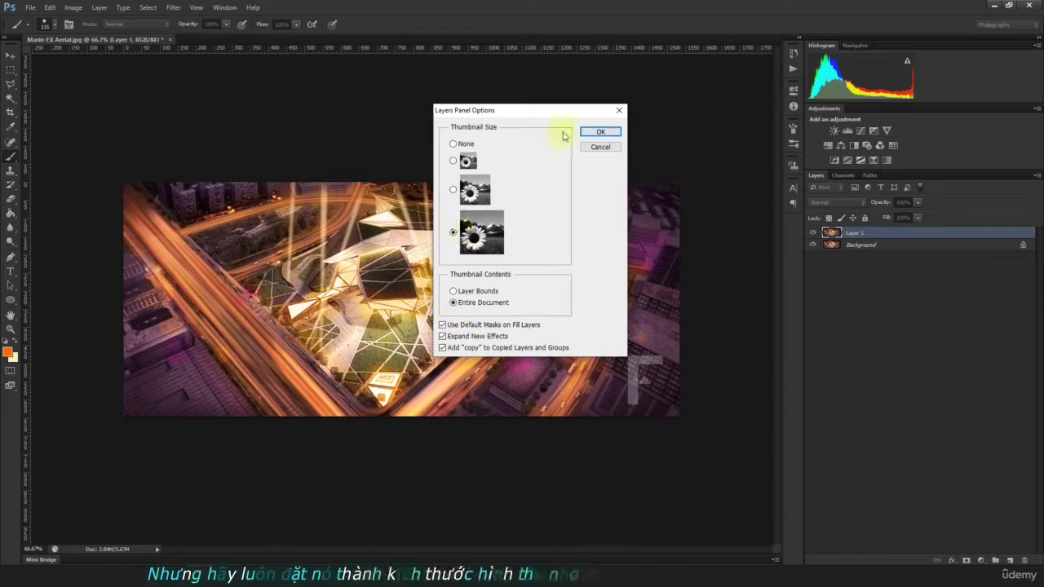
pyautogui.click(586, 131)
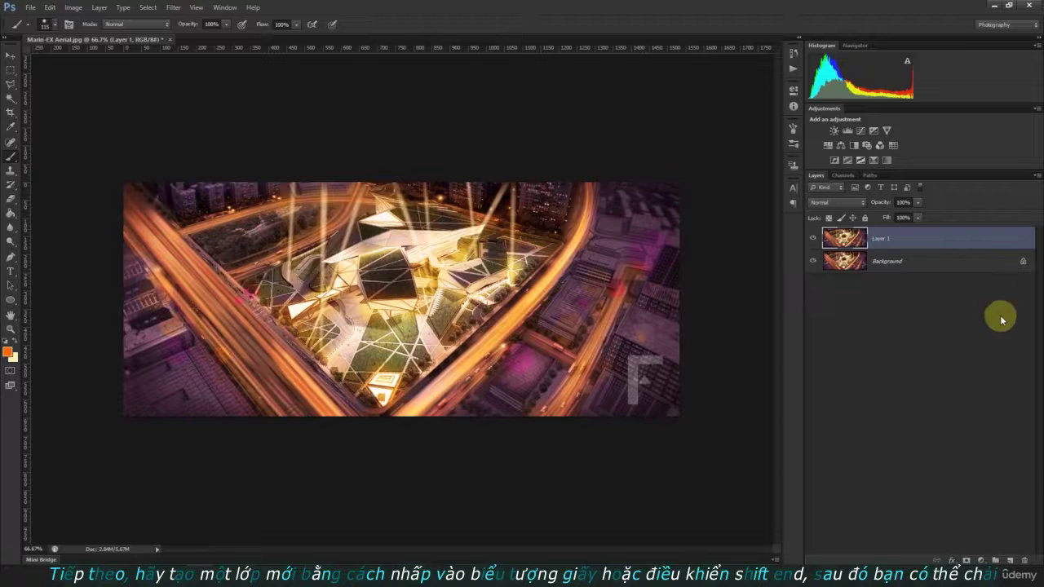
# Add a new layer above Layer 1 and paint thick orange brush strokes over the highways on both sides of the central buildings.
pyautogui.click(1012, 562)
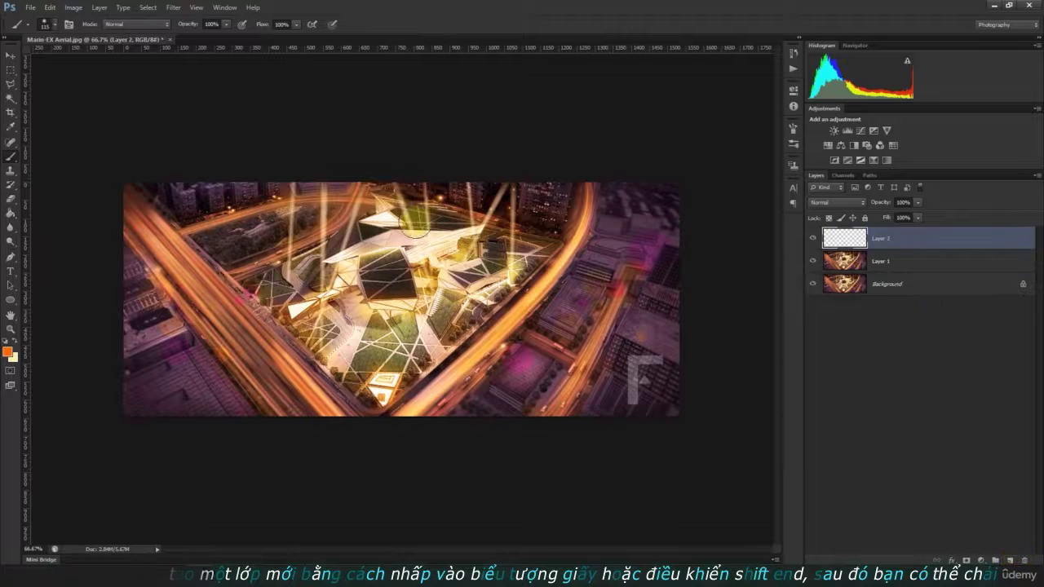
pyautogui.moveTo(600, 196)
pyautogui.mouseDown()
pyautogui.moveTo(412, 393)
pyautogui.moveTo(579, 228)
pyautogui.moveTo(371, 425)
pyautogui.moveTo(116, 233)
pyautogui.moveTo(200, 282)
pyautogui.moveTo(200, 261)
pyautogui.moveTo(314, 412)
pyautogui.moveTo(291, 402)
pyautogui.moveTo(396, 404)
pyautogui.moveTo(543, 285)
pyautogui.mouseUp()
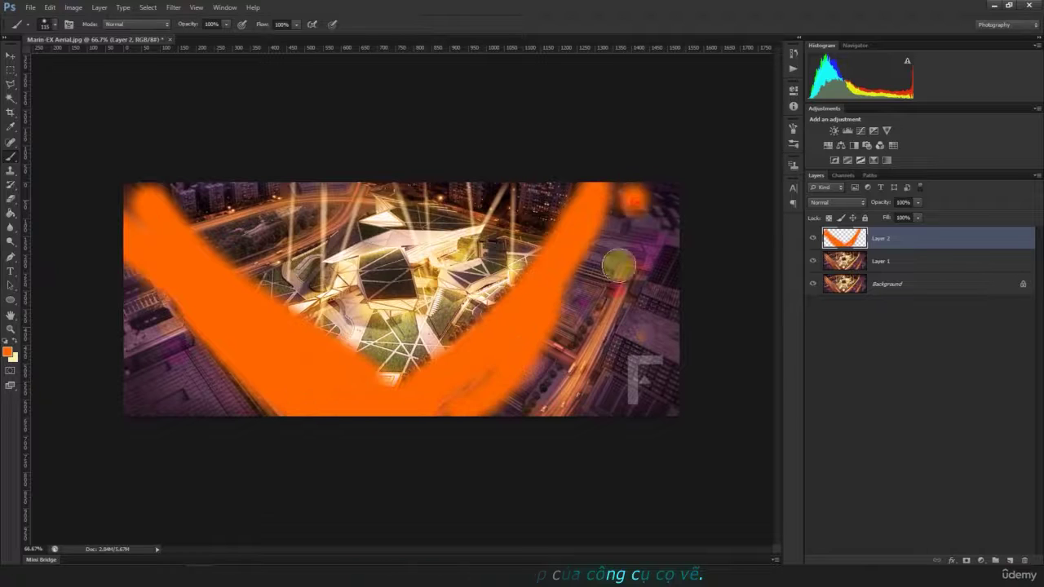
pyautogui.moveTo(633, 204); pyautogui.dragTo(530, 395)
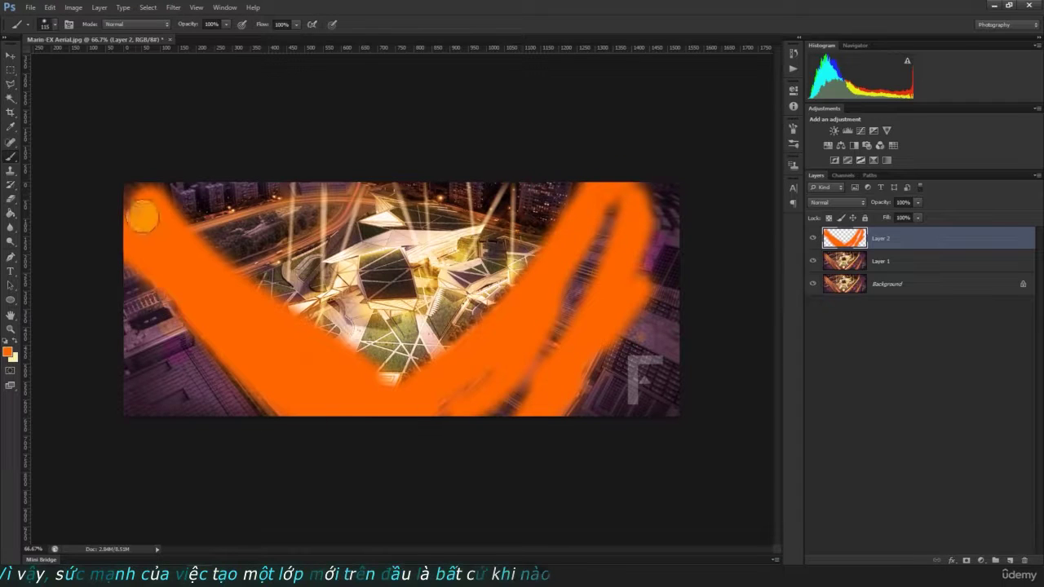
# Hide and show Layer 2 twice to compare the image with and without the orange paint.
pyautogui.click(813, 239)
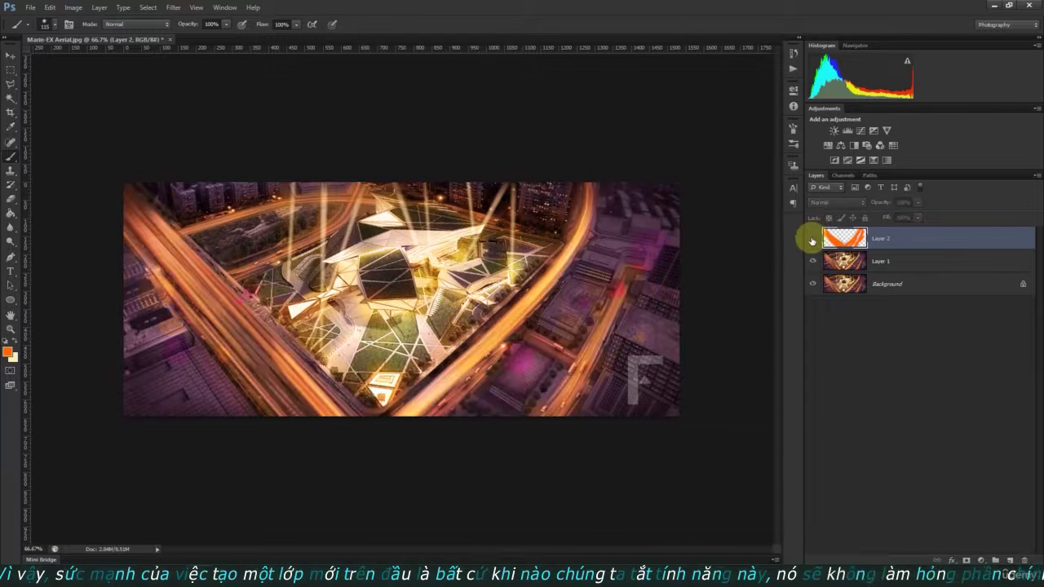
pyautogui.click(813, 239)
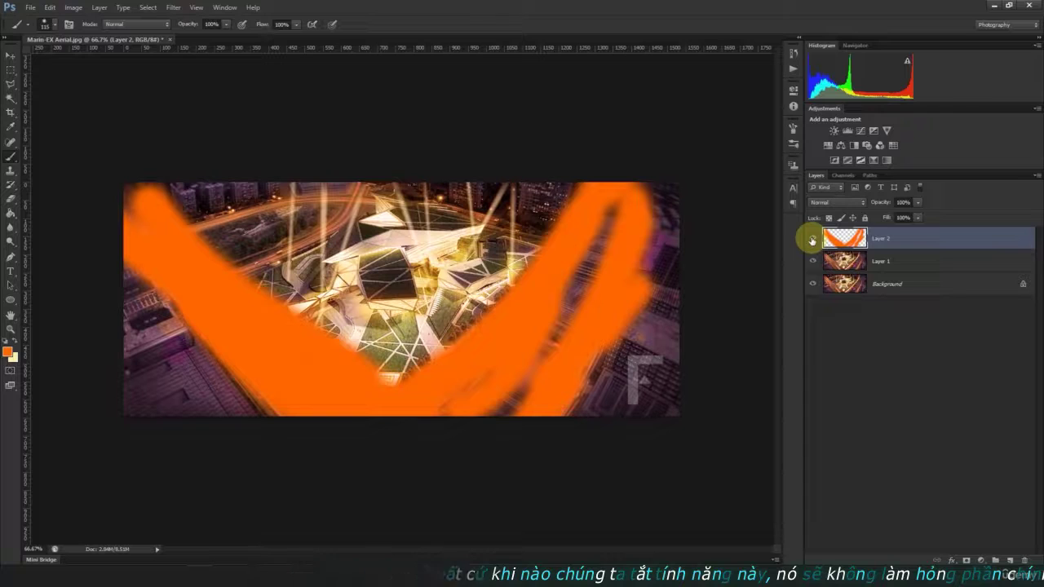
pyautogui.click(812, 239)
pyautogui.click(812, 239)
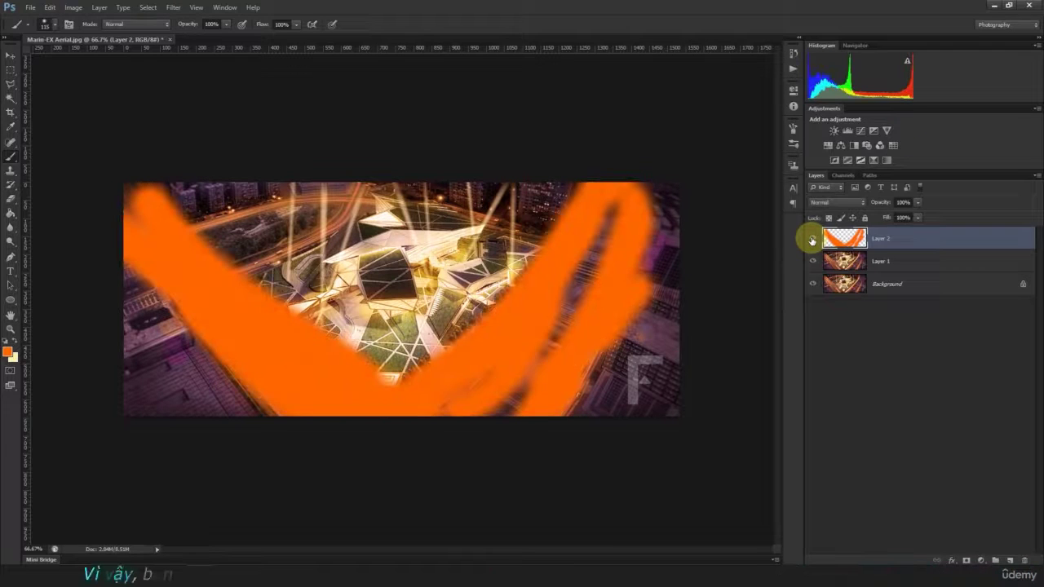
# Try the Darken, Multiply, Color Burn and Darker Color blend modes on the orange paint layer.
pyautogui.click(848, 204)
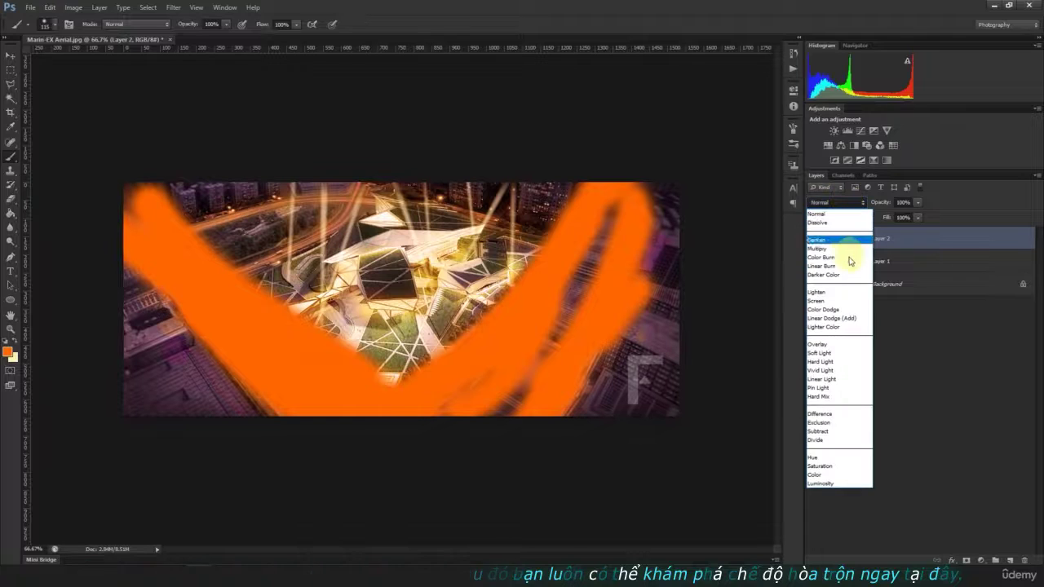
pyautogui.click(837, 238)
pyautogui.click(836, 202)
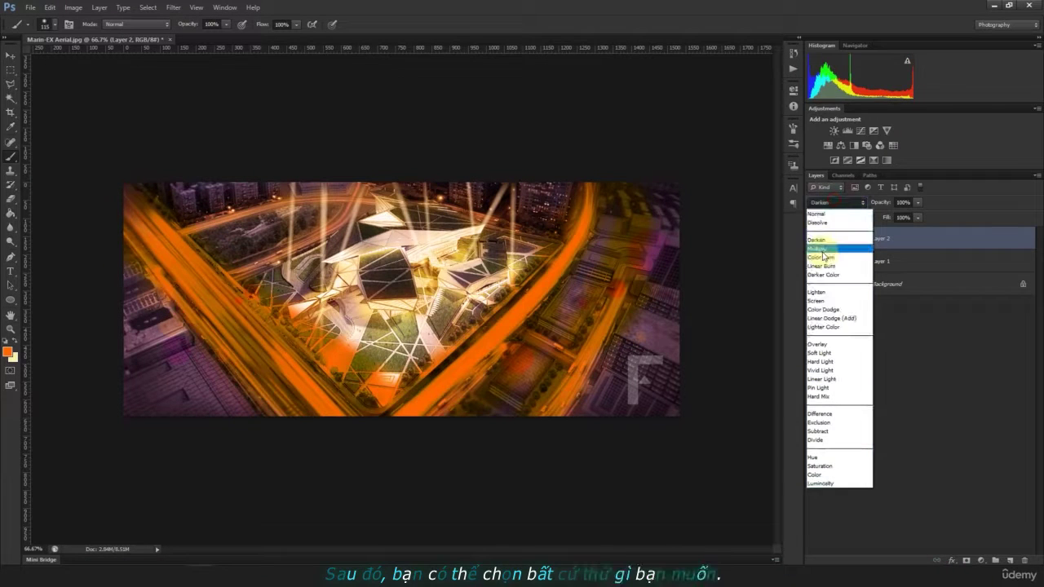
pyautogui.click(820, 248)
pyautogui.click(820, 204)
pyautogui.click(821, 257)
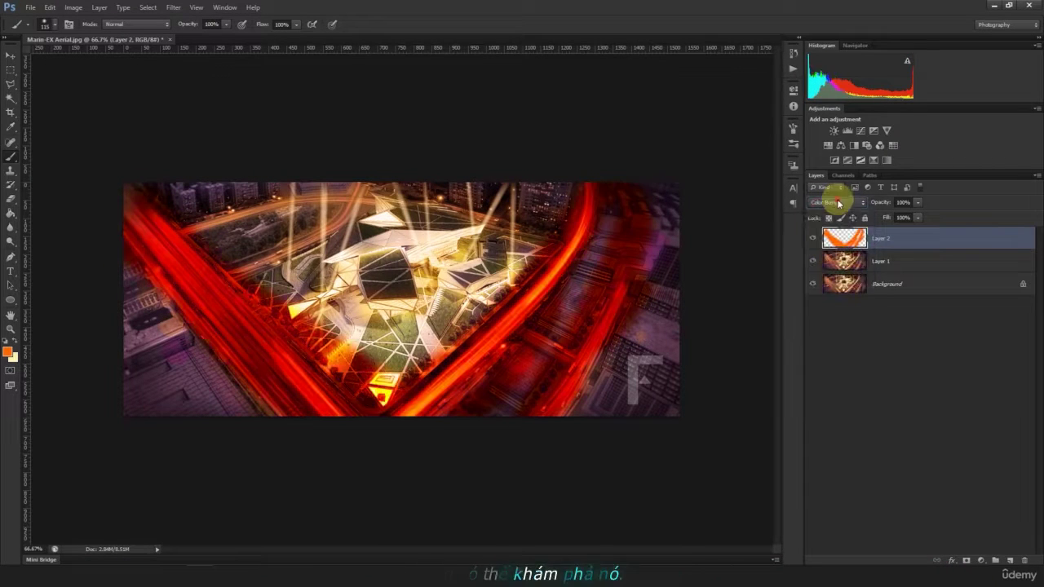
pyautogui.click(834, 203)
pyautogui.click(824, 275)
# Set the orange paint layer to Overlay blend mode with 49% opacity and 69% fill.
pyautogui.click(838, 203)
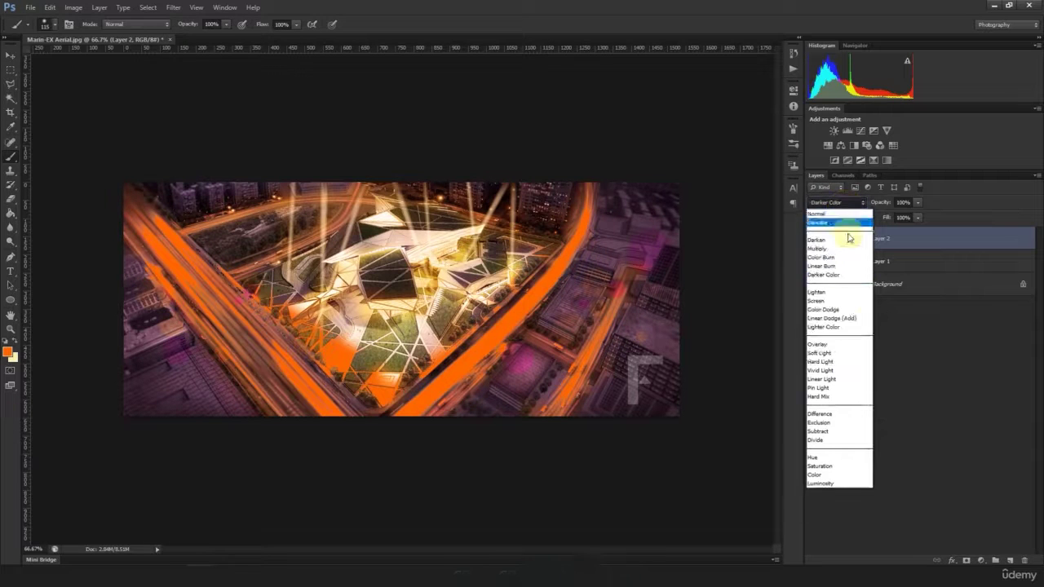
pyautogui.click(864, 349)
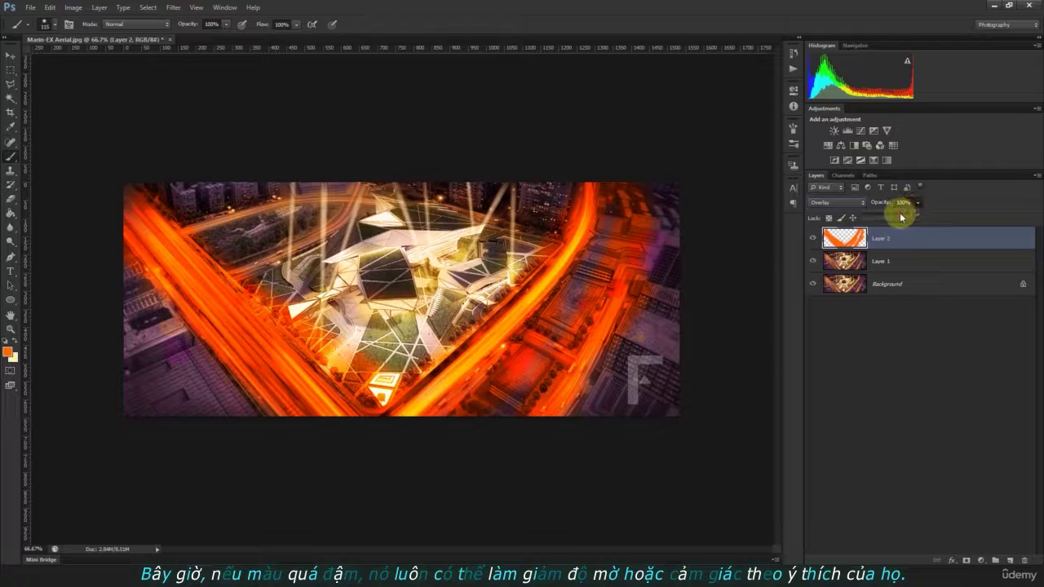
pyautogui.moveTo(902, 216); pyautogui.dragTo(925, 222)
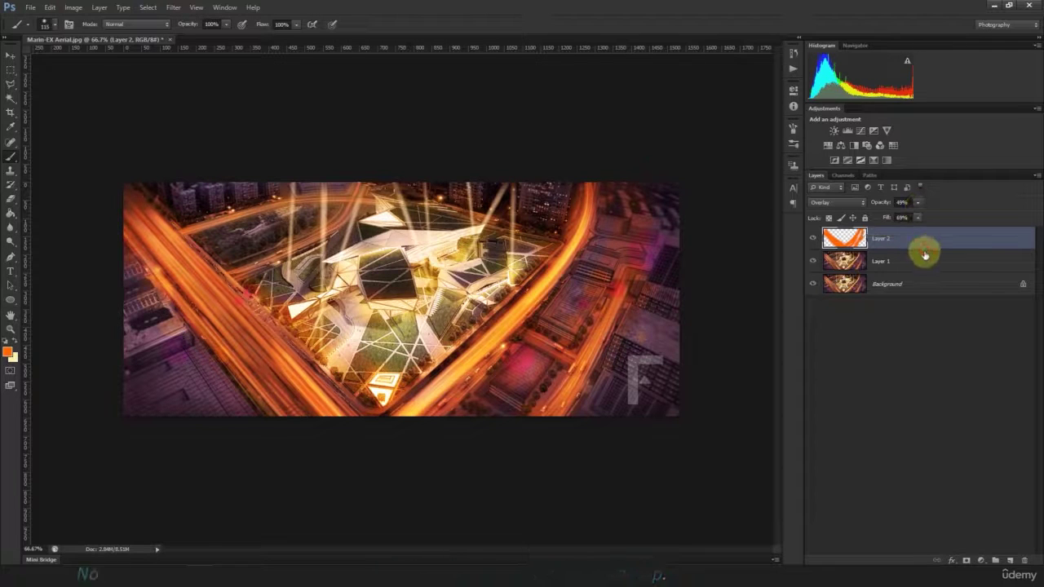
pyautogui.click(936, 258)
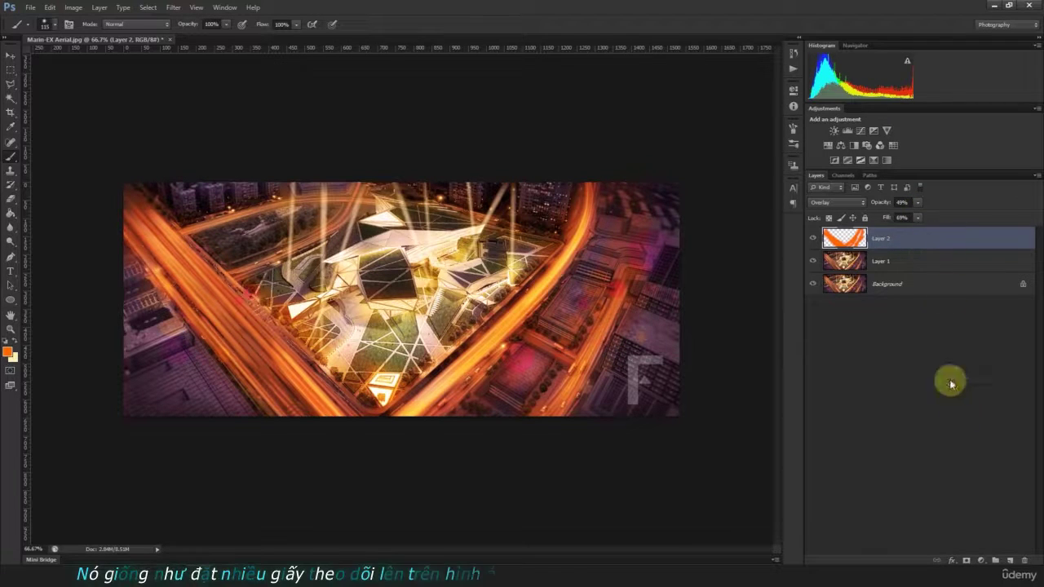
# Add a new layer above Layer 2 and set the foreground color to a purple with a hue of 270°.
pyautogui.click(1012, 561)
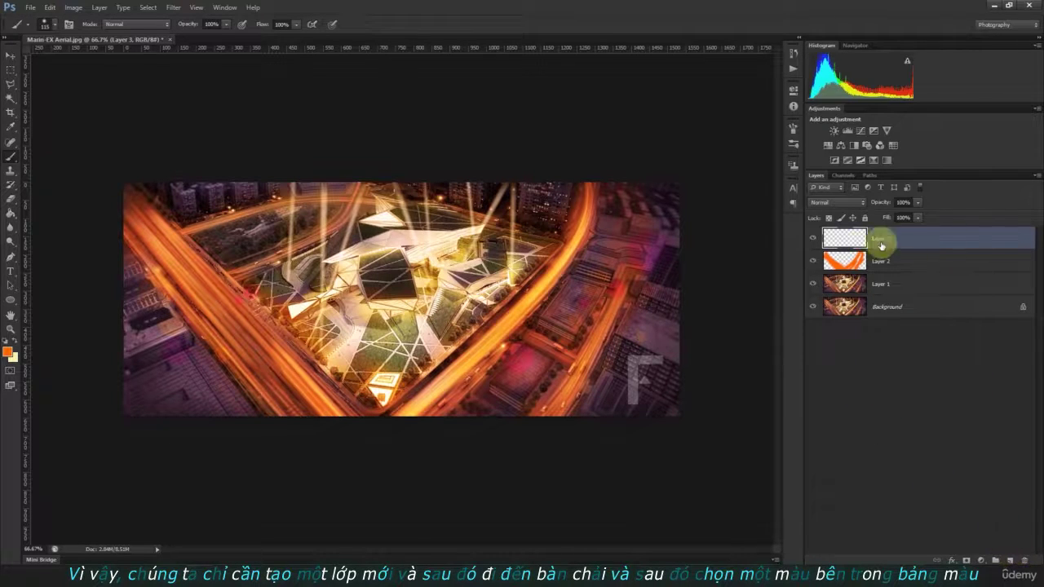
pyautogui.click(8, 352)
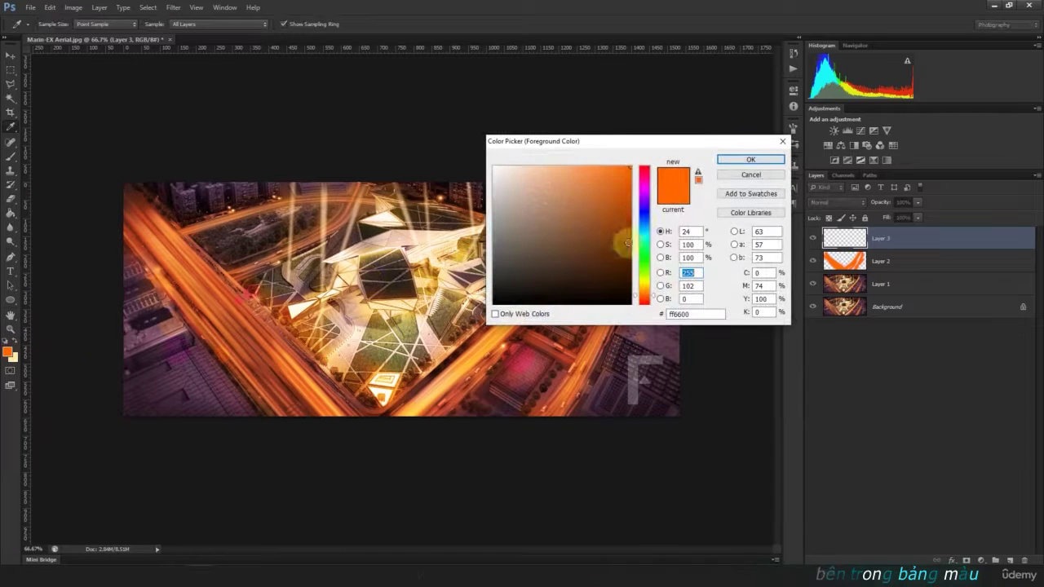
pyautogui.click(643, 221)
pyautogui.moveTo(646, 219); pyautogui.dragTo(645, 201)
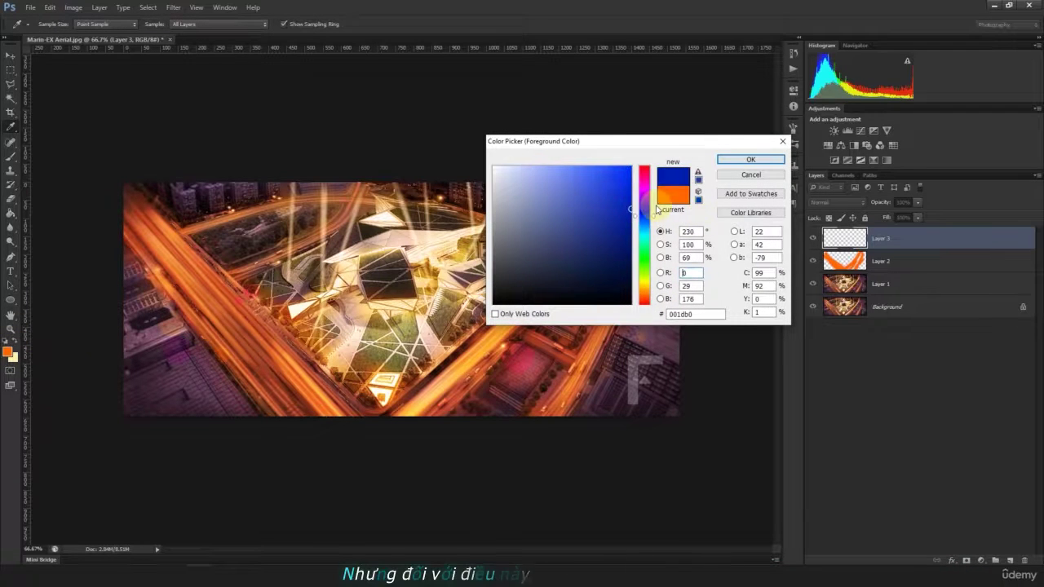
pyautogui.click(630, 199)
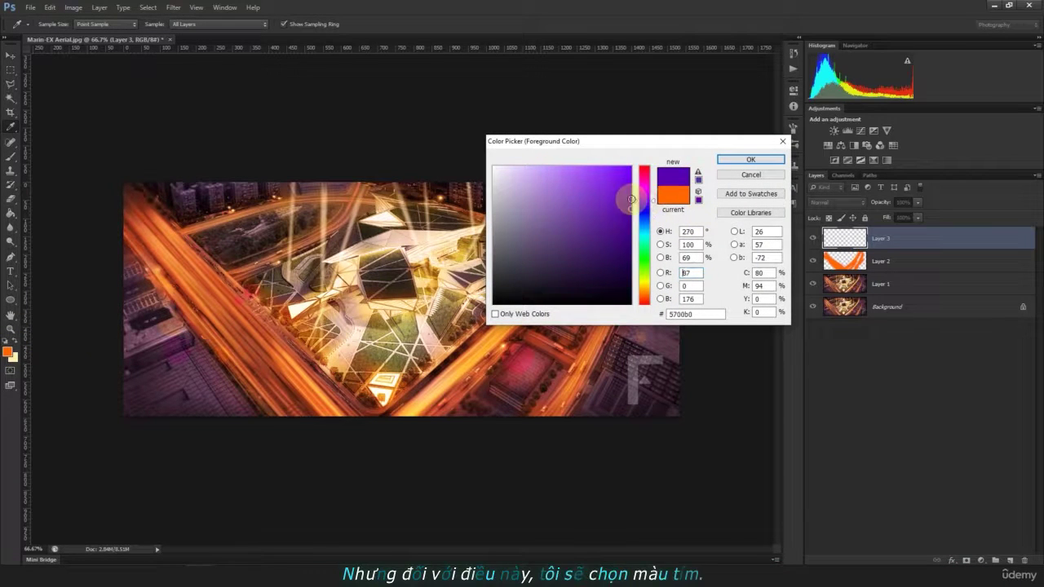
pyautogui.click(722, 160)
# Paint purple over the image's right side and lower-left corner on Layer 3, enlarging the brush to 200 px.
pyautogui.press('b')
pyautogui.moveTo(676, 275)
pyautogui.mouseDown()
pyautogui.moveTo(629, 408)
pyautogui.moveTo(627, 330)
pyautogui.mouseUp()
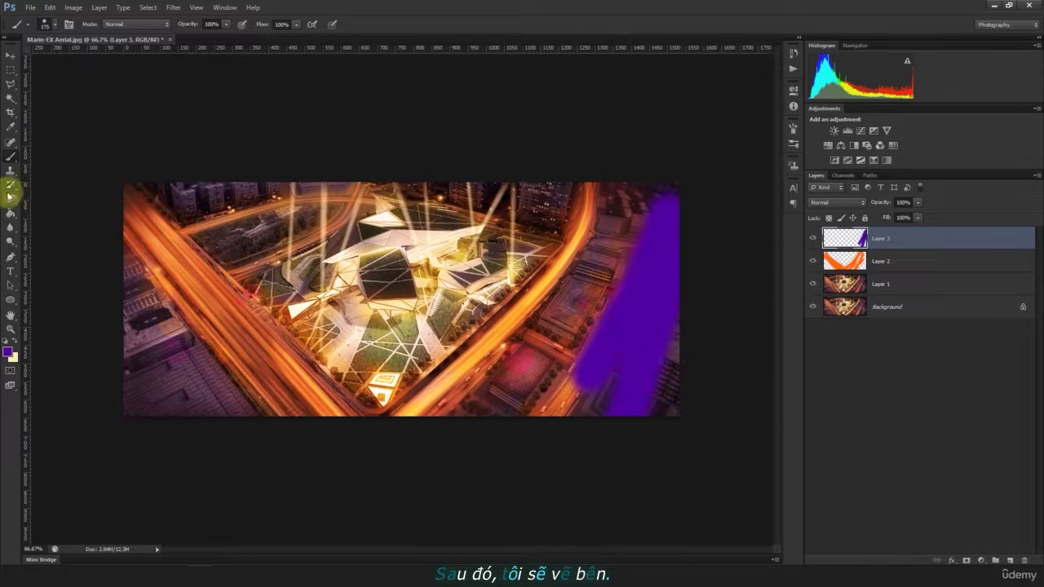
pyautogui.press(']')
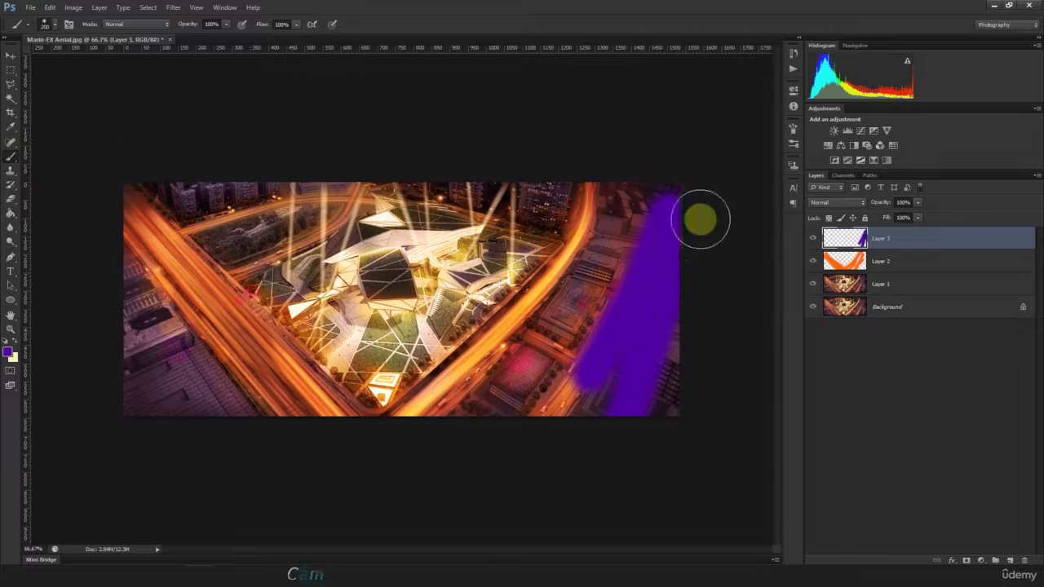
pyautogui.moveTo(701, 218)
pyautogui.mouseDown()
pyautogui.moveTo(645, 356)
pyautogui.moveTo(674, 454)
pyautogui.moveTo(654, 385)
pyautogui.moveTo(662, 150)
pyautogui.moveTo(670, 196)
pyautogui.moveTo(674, 162)
pyautogui.moveTo(576, 425)
pyautogui.moveTo(558, 394)
pyautogui.moveTo(549, 402)
pyautogui.moveTo(655, 204)
pyautogui.moveTo(553, 405)
pyautogui.moveTo(414, 431)
pyautogui.moveTo(234, 434)
pyautogui.moveTo(128, 326)
pyautogui.moveTo(112, 280)
pyautogui.moveTo(208, 419)
pyautogui.moveTo(164, 408)
pyautogui.mouseUp()
# Enlarge the brush to 250 px and reduce it to 175 px.
pyautogui.press(']')
pyautogui.press(']')
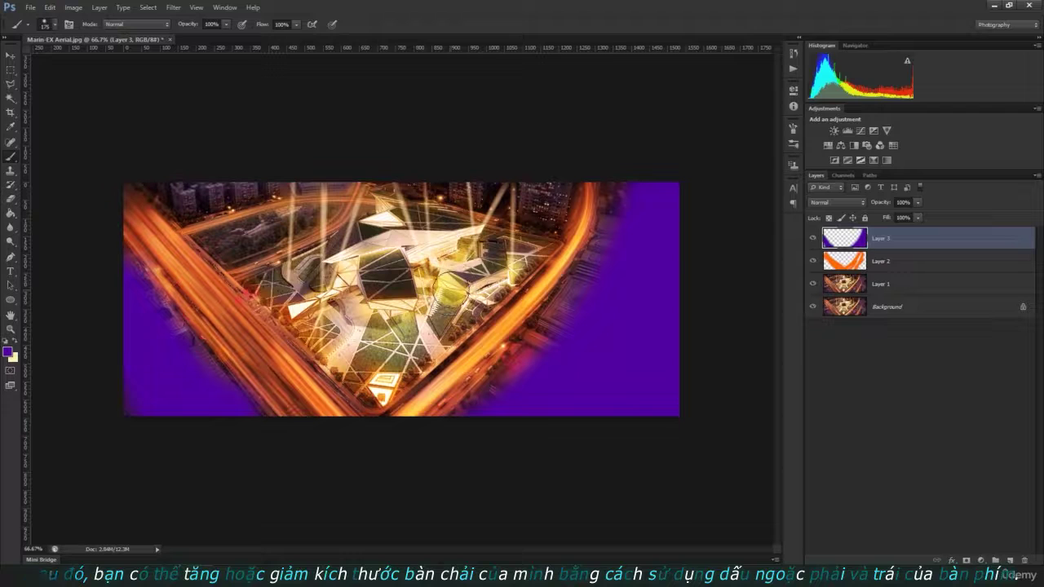
pyautogui.press(']')
pyautogui.press(']')
pyautogui.press(']')
pyautogui.press(']')
pyautogui.press(']')
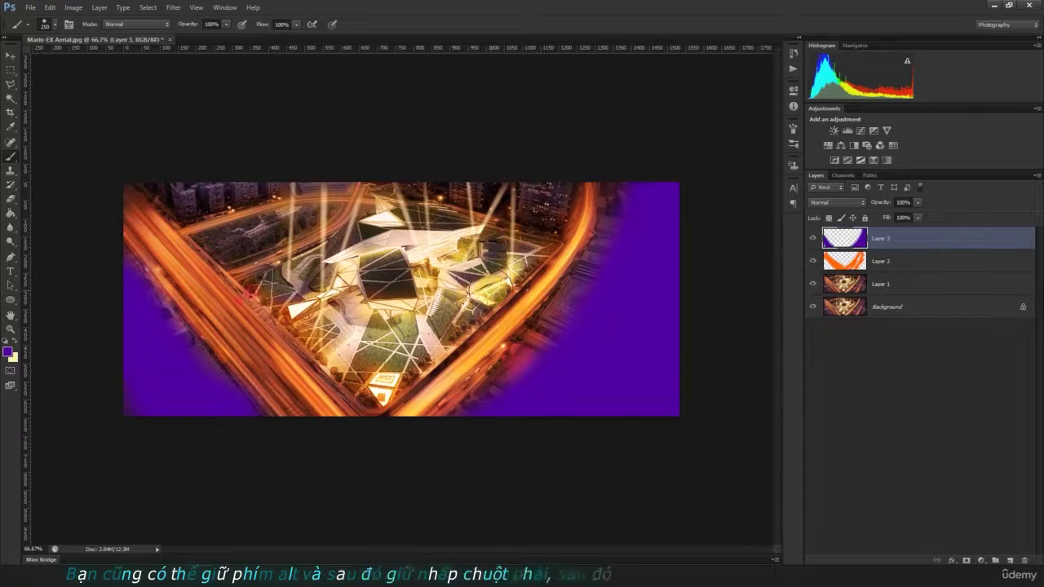
pyautogui.press('[')
pyautogui.press('[')
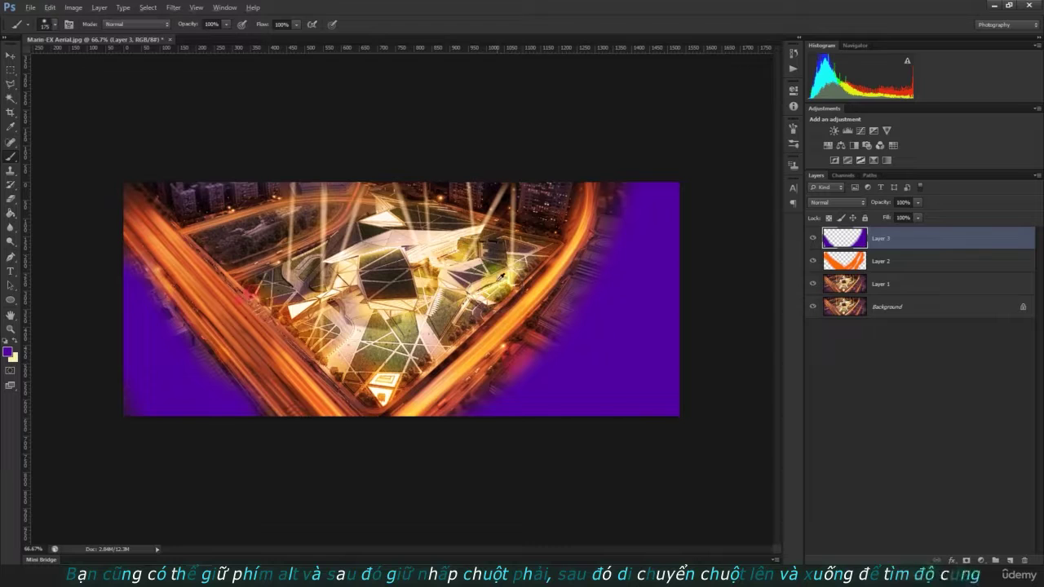
# Vary the brush hardness between 0% and 66%, soften the brush and reduce its size to 153 px.
pyautogui.keyDown('alt'); pyautogui.rightClick(500, 277); pyautogui.keyUp('alt')
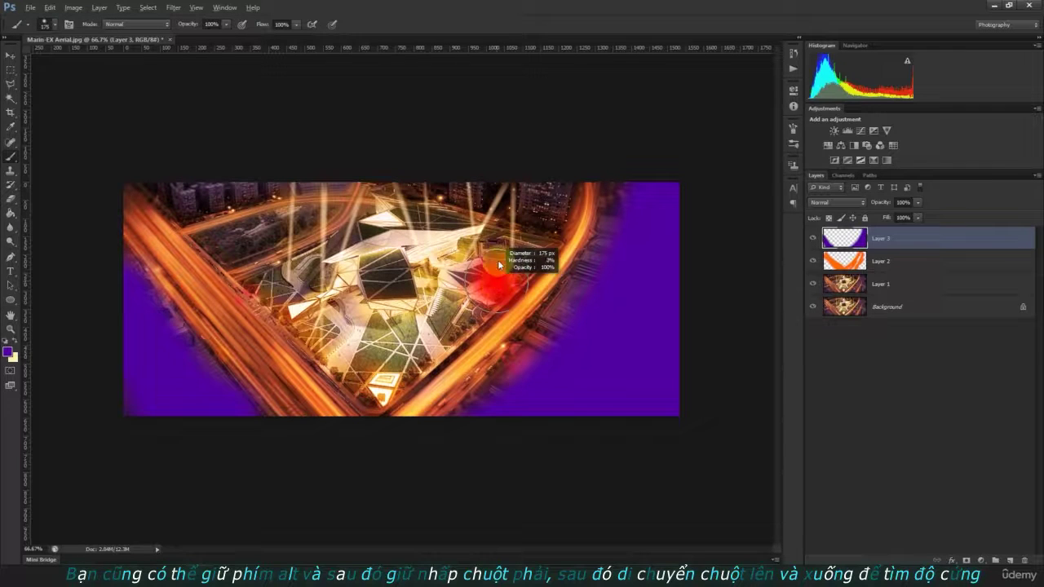
pyautogui.keyDown('alt'); pyautogui.rightClick(497, 328); pyautogui.keyUp('alt')
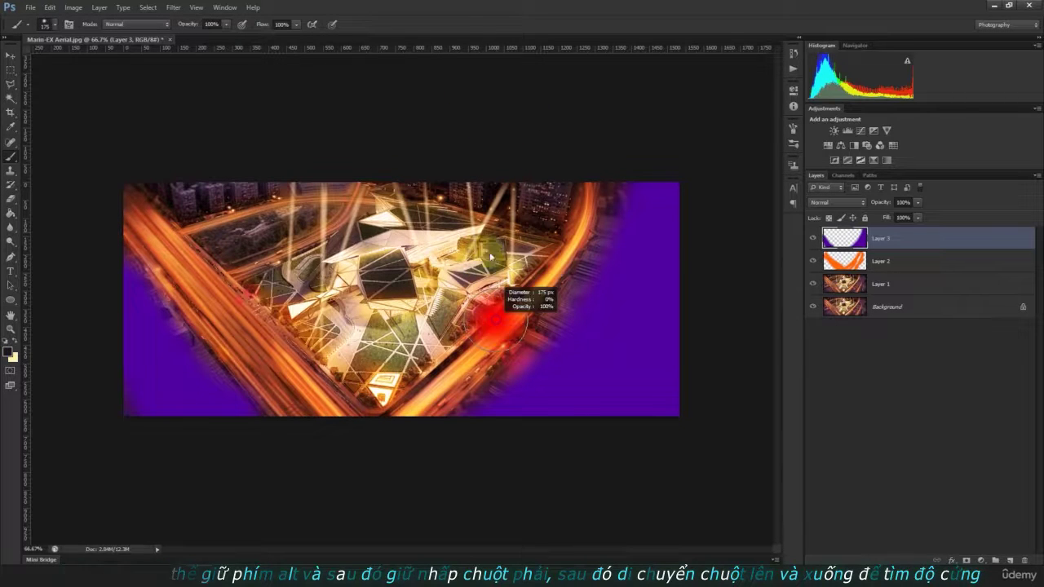
pyautogui.moveTo(498, 135)
pyautogui.mouseDown()
pyautogui.moveTo(517, 370)
pyautogui.moveTo(496, 327)
pyautogui.moveTo(506, 245)
pyautogui.moveTo(493, 162)
pyautogui.mouseUp()
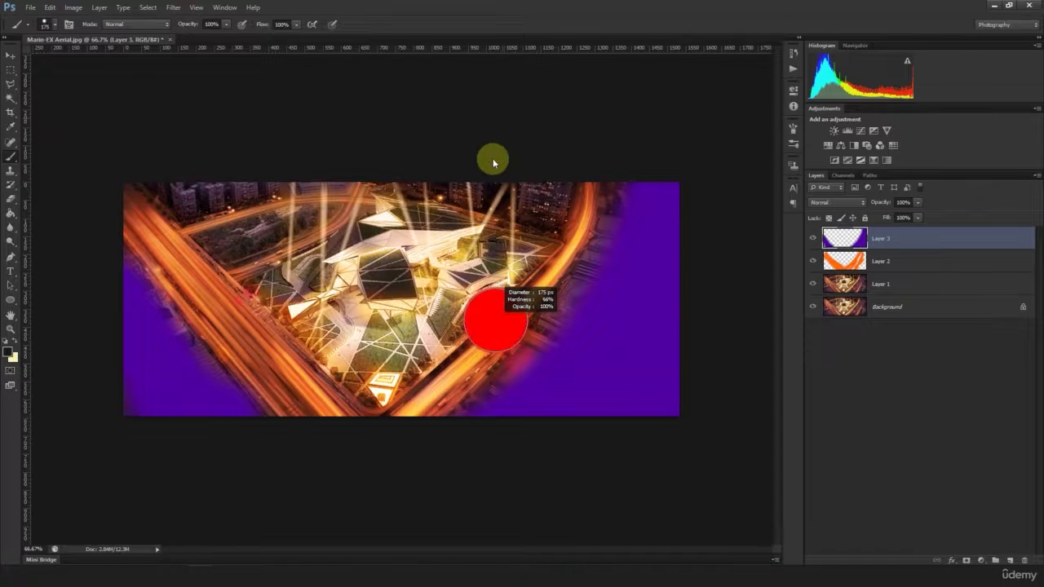
pyautogui.moveTo(495, 99); pyautogui.dragTo(494, 102)
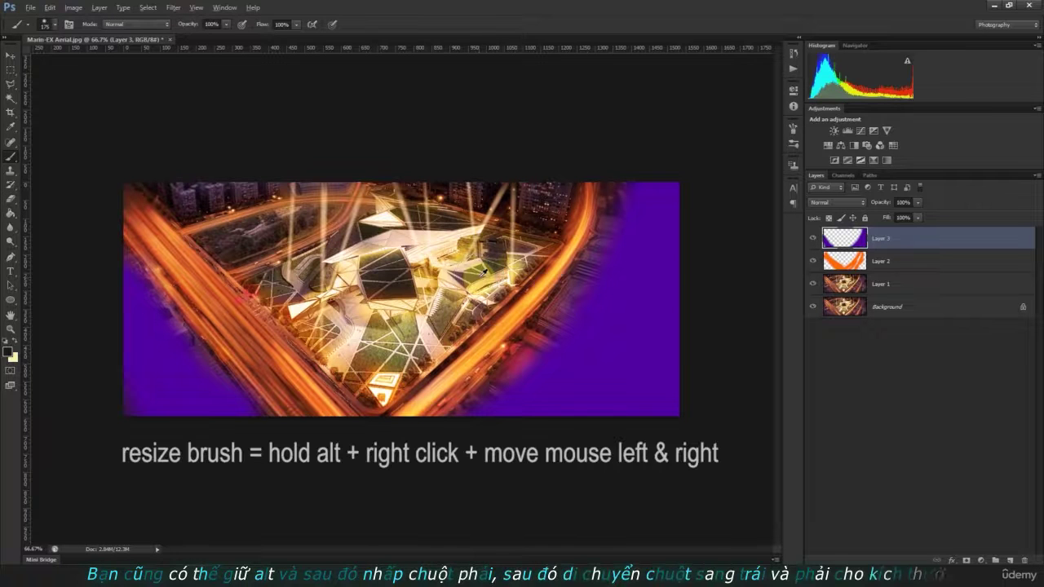
pyautogui.moveTo(484, 275)
pyautogui.mouseDown()
pyautogui.moveTo(599, 280)
pyautogui.moveTo(478, 275)
pyautogui.moveTo(453, 302)
pyautogui.moveTo(530, 297)
pyautogui.moveTo(488, 217)
pyautogui.moveTo(478, 334)
pyautogui.moveTo(479, 239)
pyautogui.moveTo(492, 364)
pyautogui.moveTo(479, 343)
pyautogui.moveTo(457, 363)
pyautogui.moveTo(397, 364)
pyautogui.moveTo(469, 329)
pyautogui.moveTo(466, 242)
pyautogui.moveTo(560, 319)
pyautogui.mouseUp()
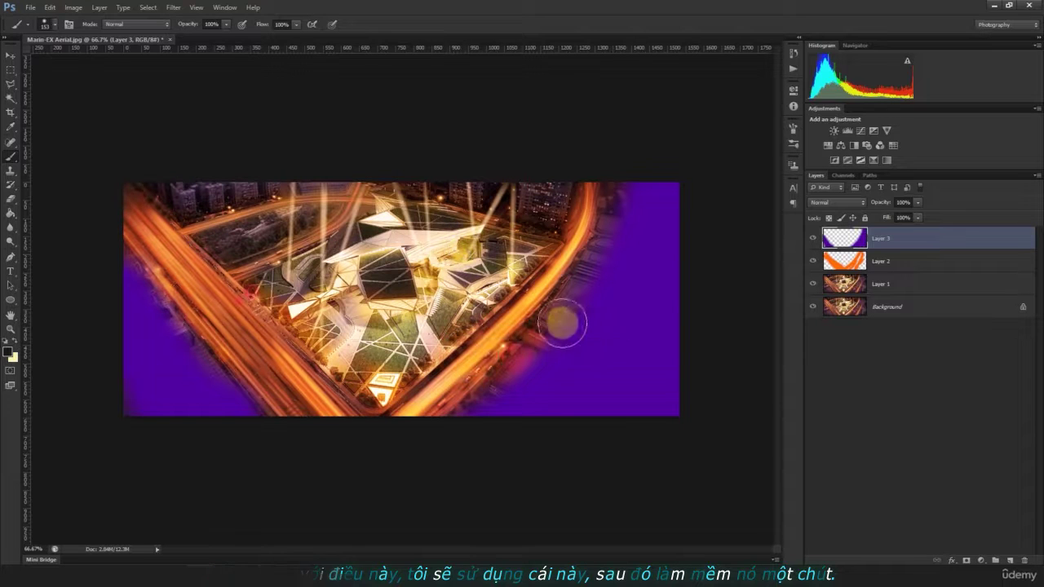
# Set the foreground color to the purple #5000a1 by sampling the painted area in the image's lower-left corner.
pyautogui.click(9, 352)
pyautogui.click(154, 399)
pyautogui.click(740, 160)
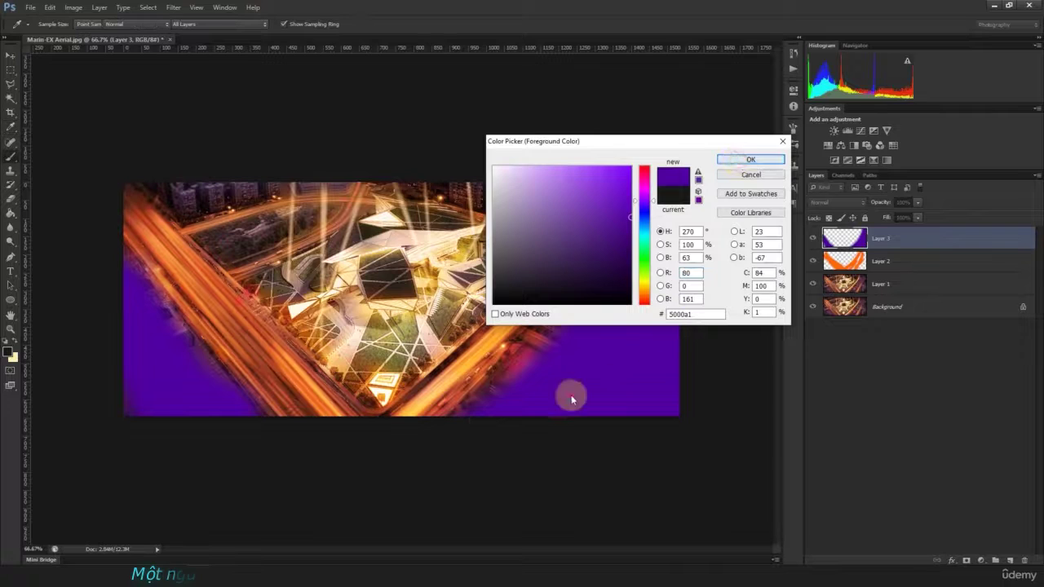
# Set the purple Layer 3 to Overlay blend mode with 32% opacity and compare the image with the layer hidden and shown.
pyautogui.click(809, 202)
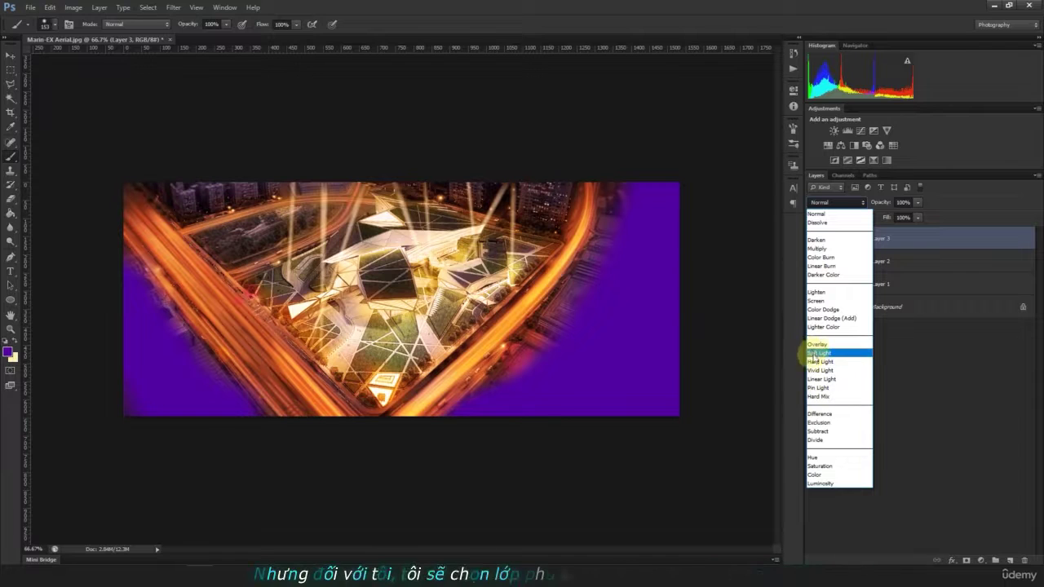
pyautogui.click(817, 344)
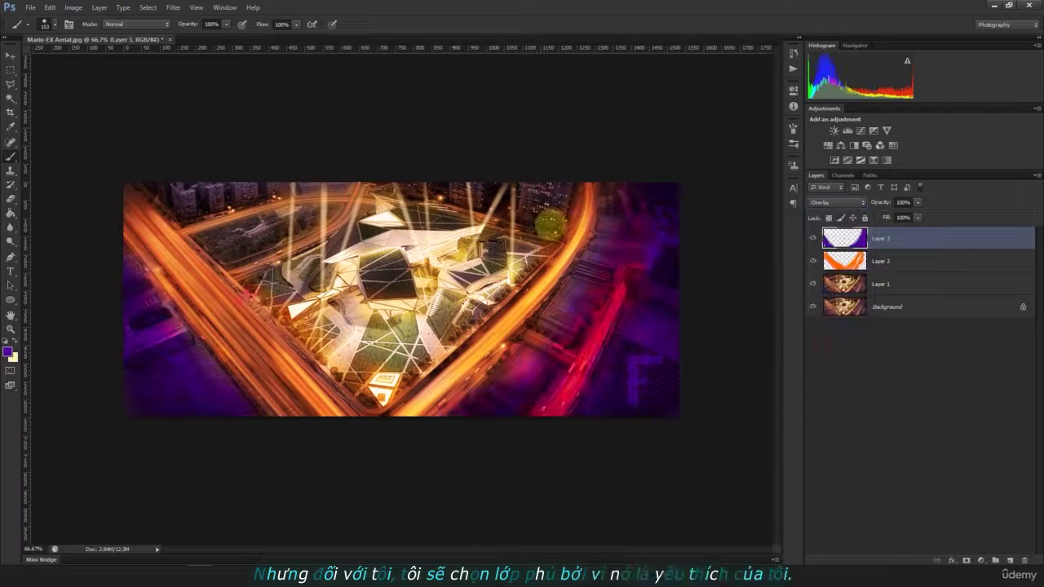
pyautogui.click(918, 203)
pyautogui.moveTo(917, 215); pyautogui.dragTo(879, 216)
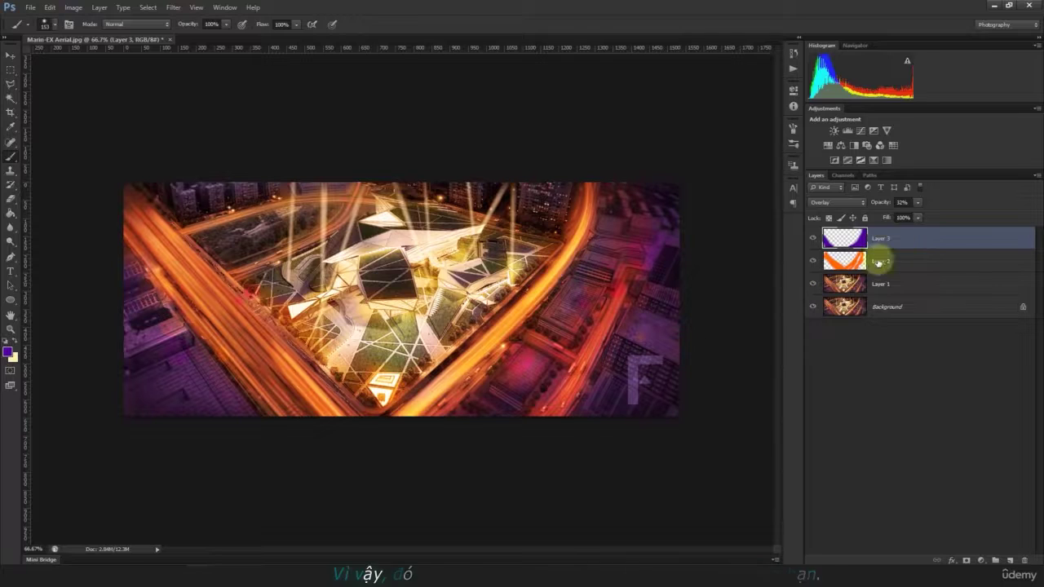
pyautogui.click(813, 239)
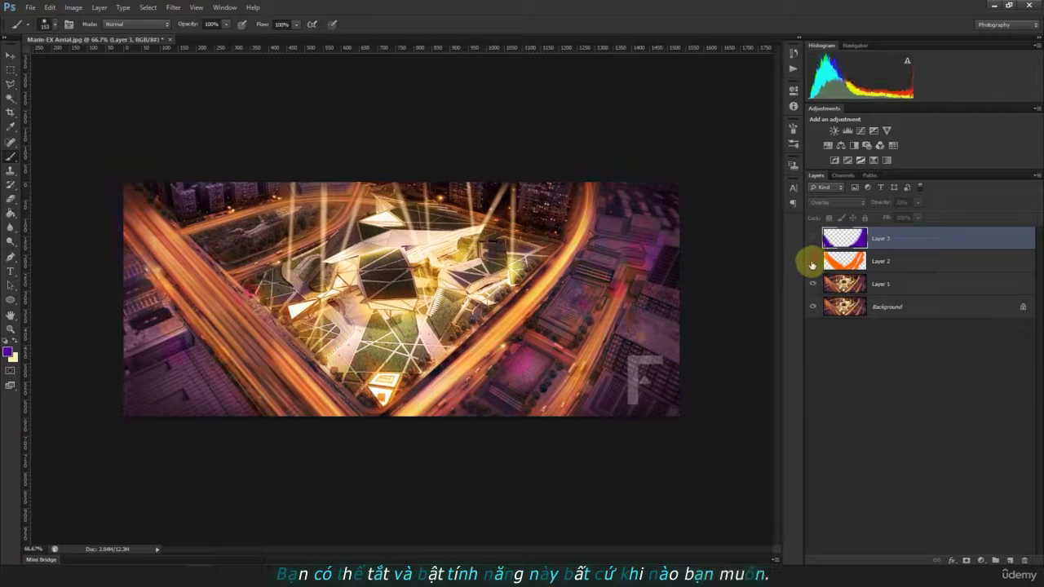
pyautogui.click(815, 239)
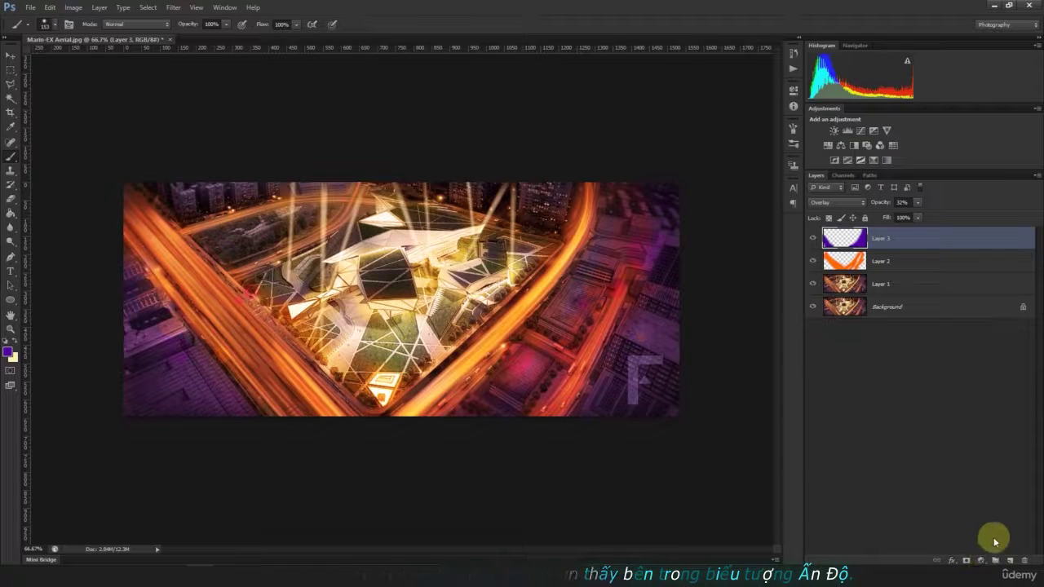
# Add a Brightness/Contrast adjustment layer above Layer 3 with brightness 19 and contrast 14.
pyautogui.click(983, 561)
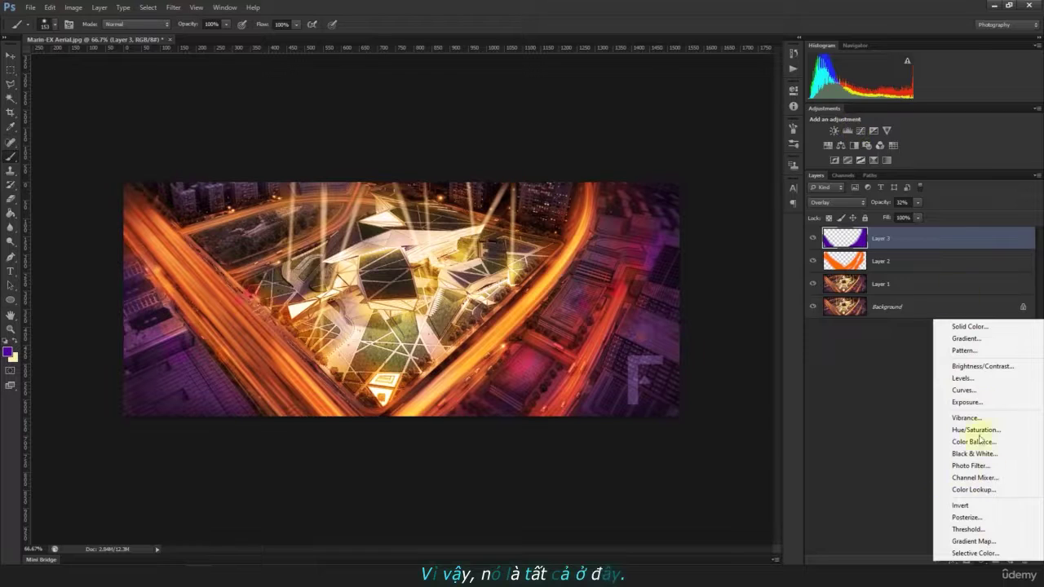
pyautogui.click(940, 145)
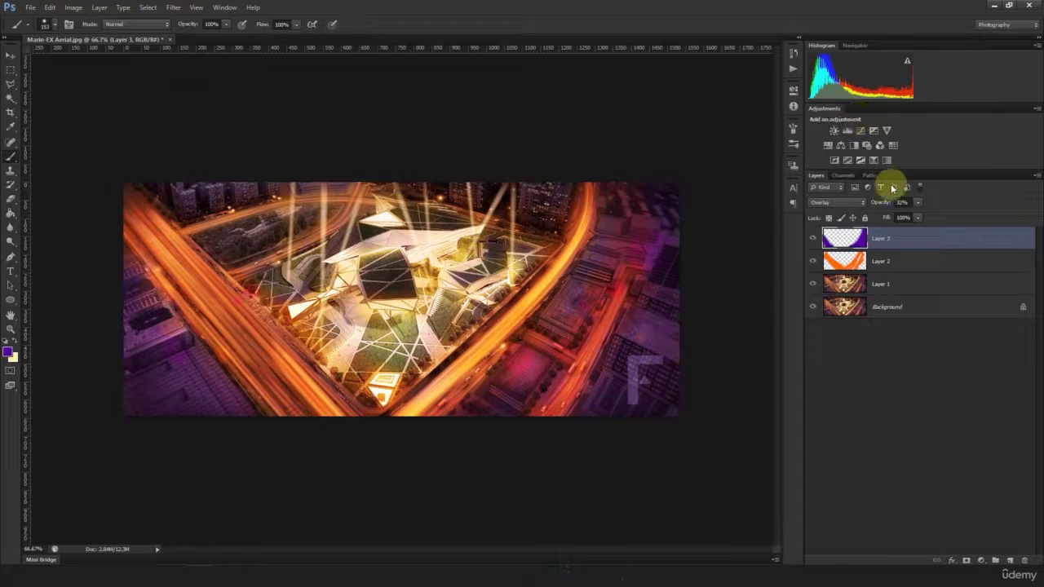
pyautogui.click(834, 131)
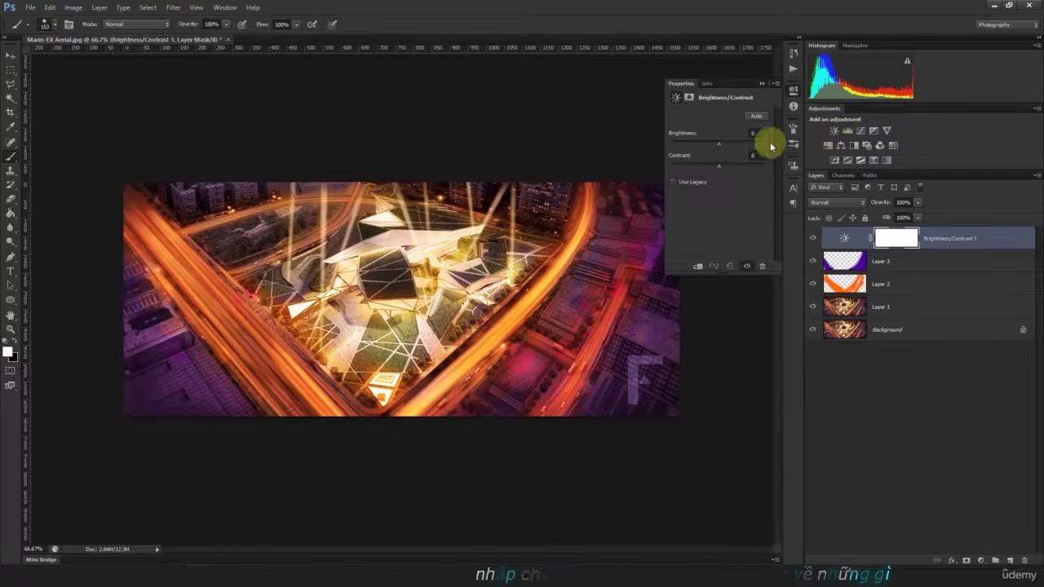
pyautogui.moveTo(731, 145); pyautogui.dragTo(727, 144)
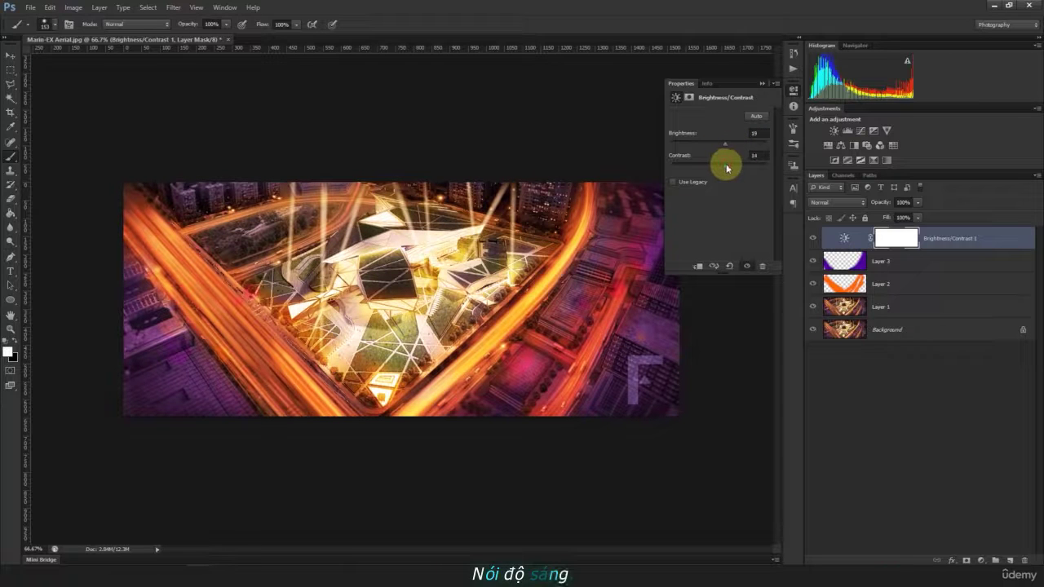
pyautogui.click(762, 84)
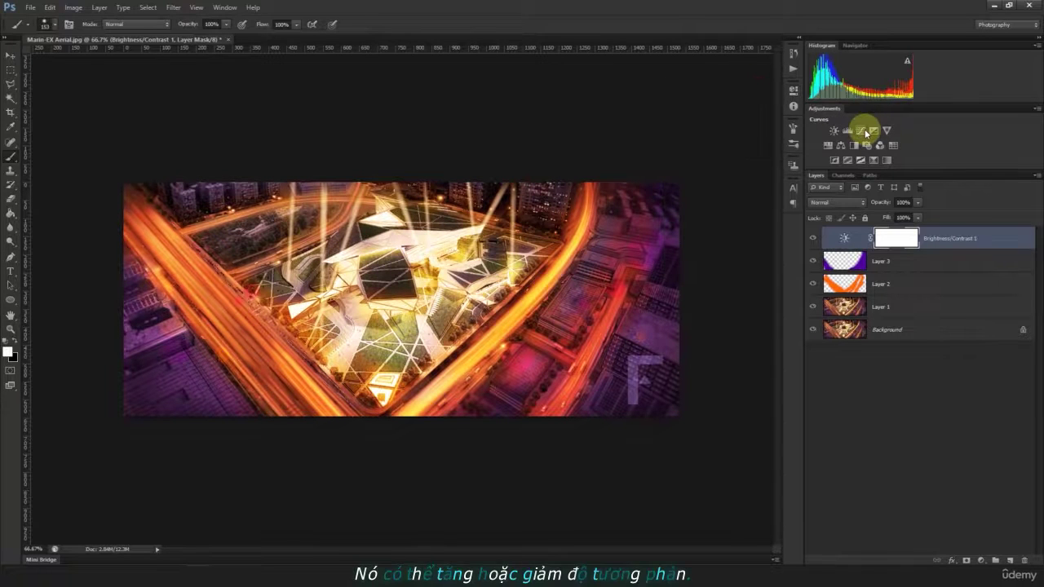
# Add a Curves adjustment layer that slightly darkens the midtones, with a curve point at about input 142 and output 128.
pyautogui.click(866, 131)
pyautogui.moveTo(737, 175); pyautogui.dragTo(733, 177)
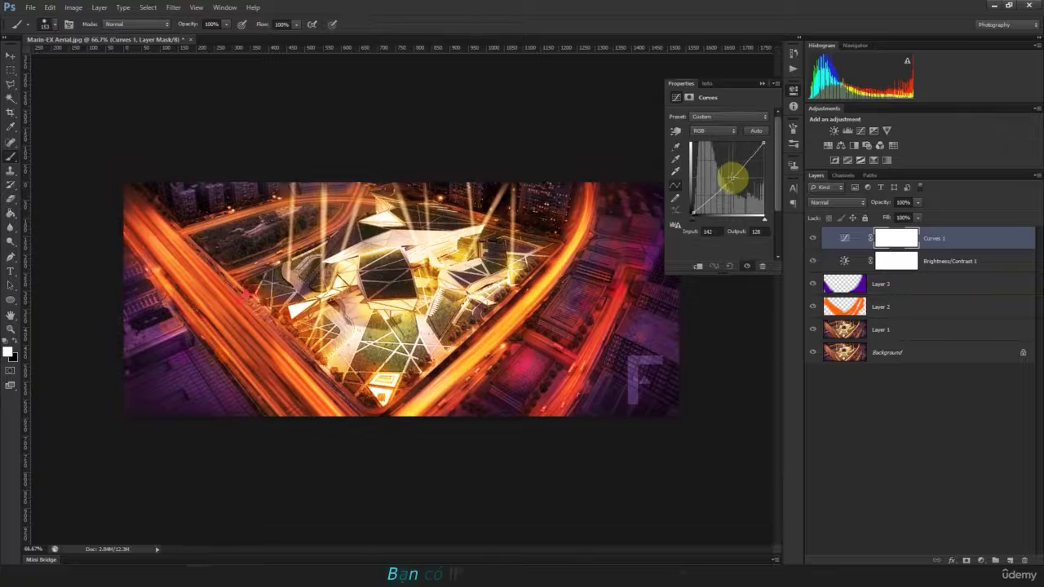
pyautogui.click(762, 83)
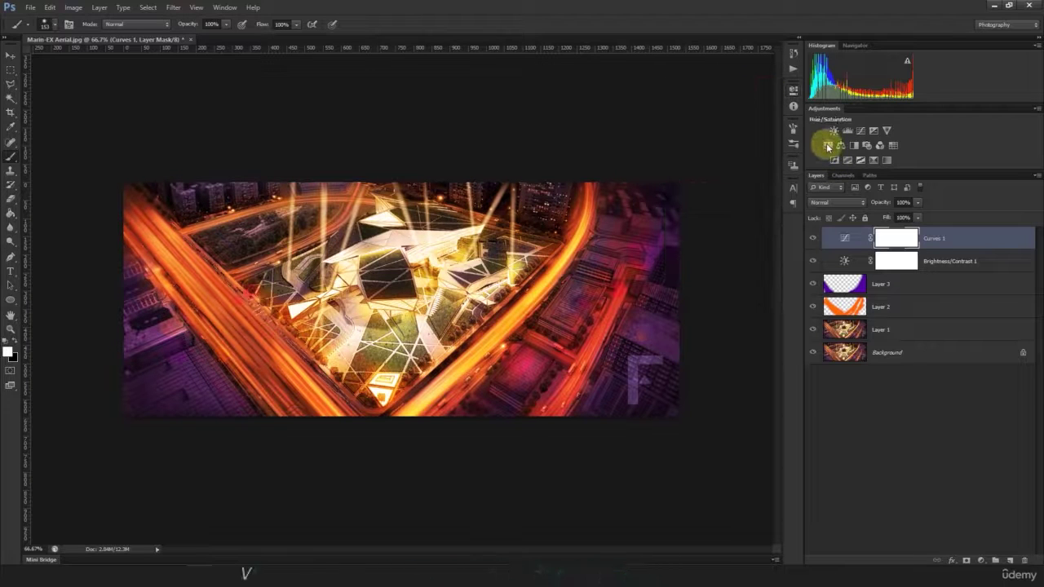
# Add a Hue/Saturation adjustment layer with saturation about +7 and lightness -6, and select the Brightness/Contrast layer.
pyautogui.click(829, 146)
pyautogui.moveTo(718, 178); pyautogui.dragTo(716, 203)
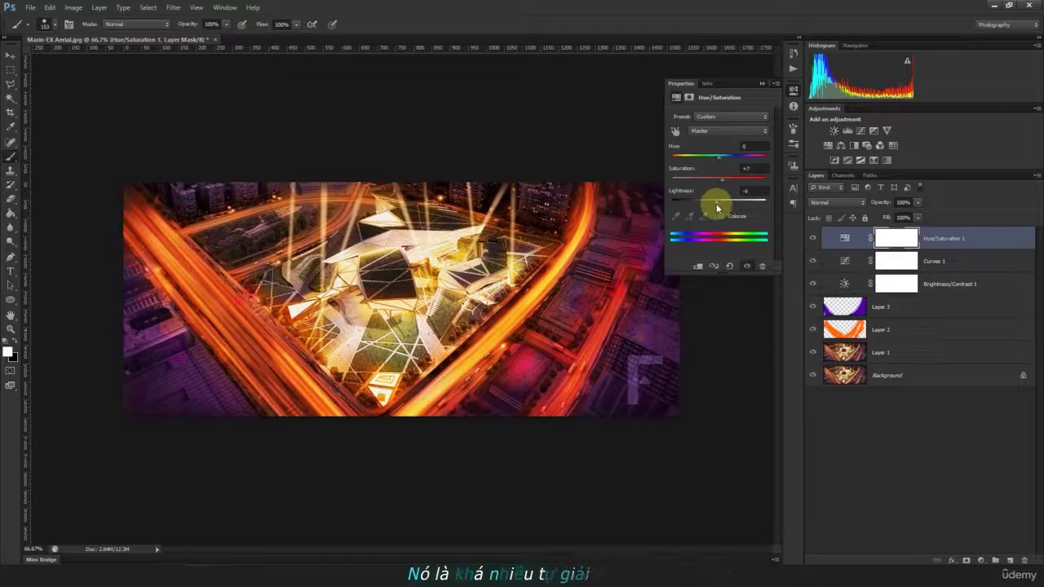
pyautogui.moveTo(718, 163)
pyautogui.mouseDown()
pyautogui.moveTo(693, 157)
pyautogui.moveTo(721, 163)
pyautogui.mouseUp()
pyautogui.click(764, 83)
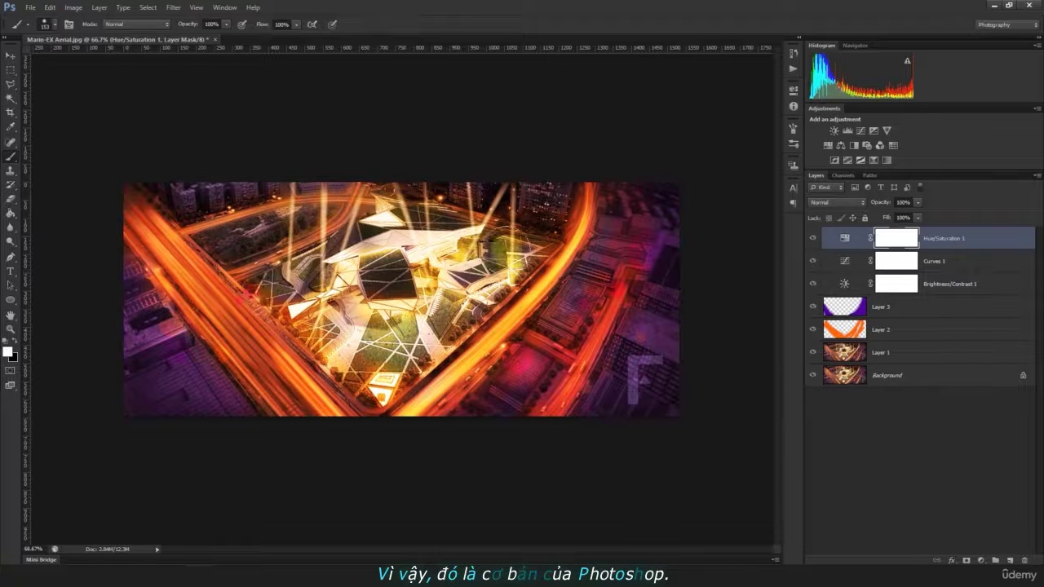
pyautogui.click(942, 303)
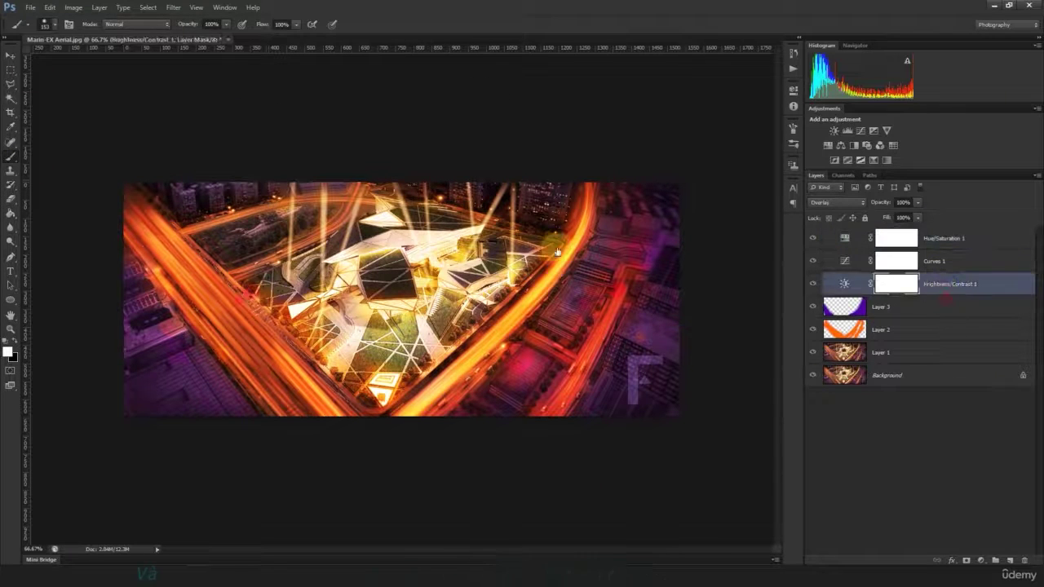